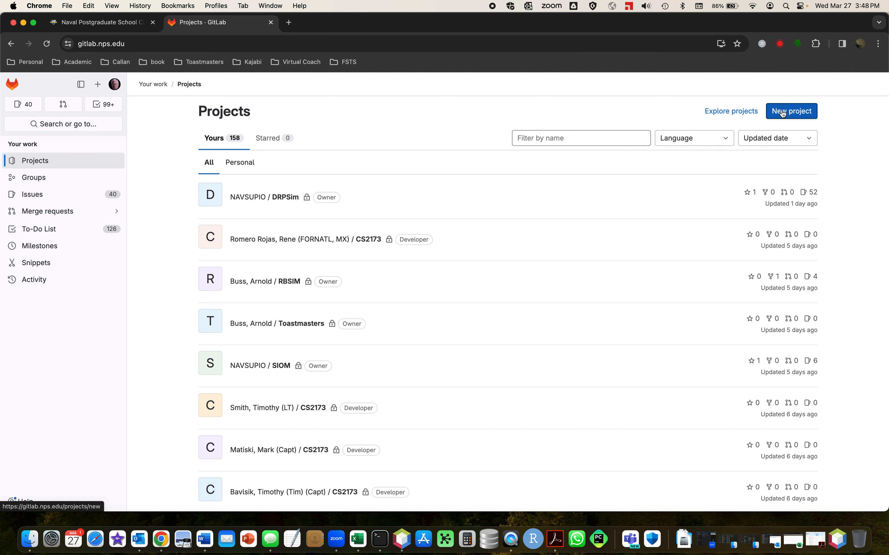
Start a new blank GitLab project and name it MV3302ClassCode.
left_click(782, 112)
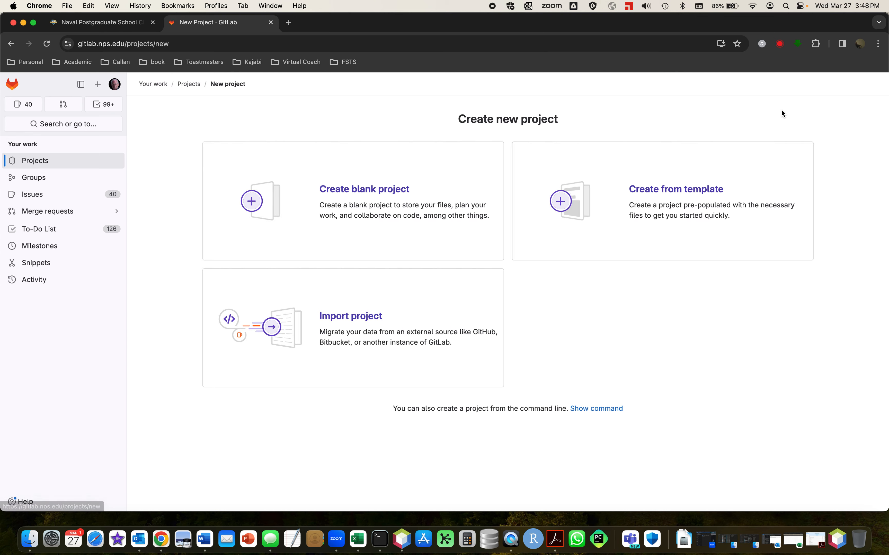
left_click(356, 189)
left_click(308, 183)
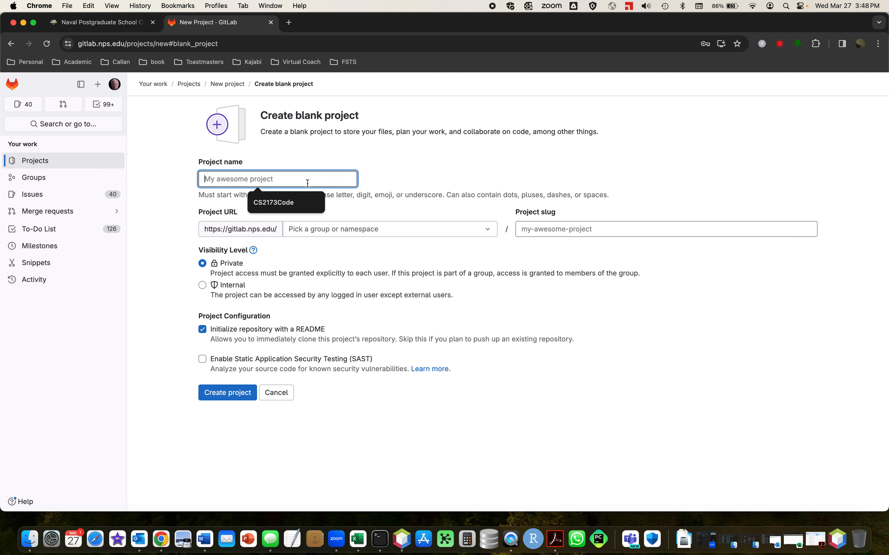
type("MV")
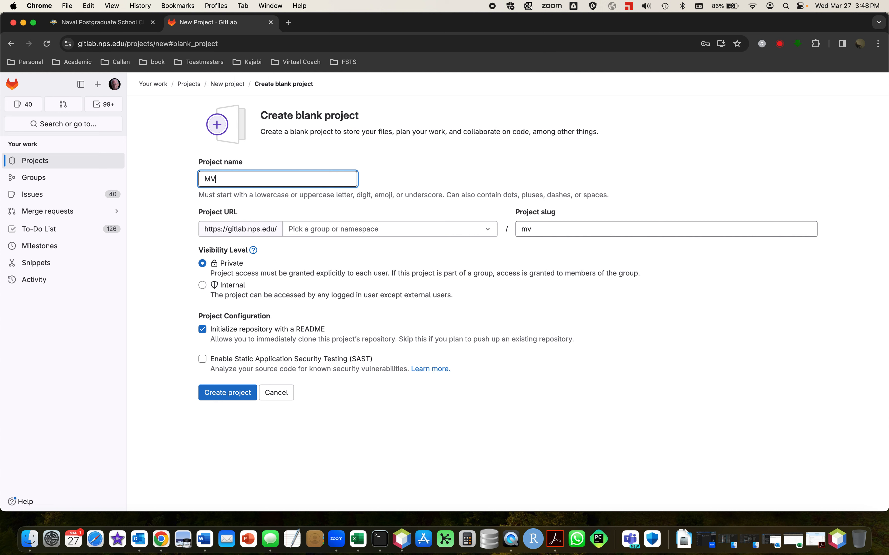
type("3302")
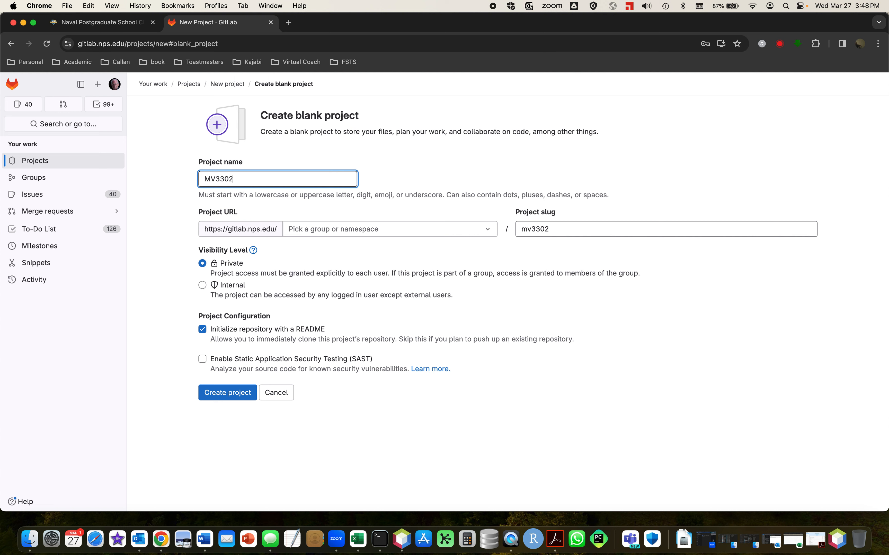
type("ClassCode")
Assign the project URL to the account owner's personal user namespace and create the project.
left_click(408, 229)
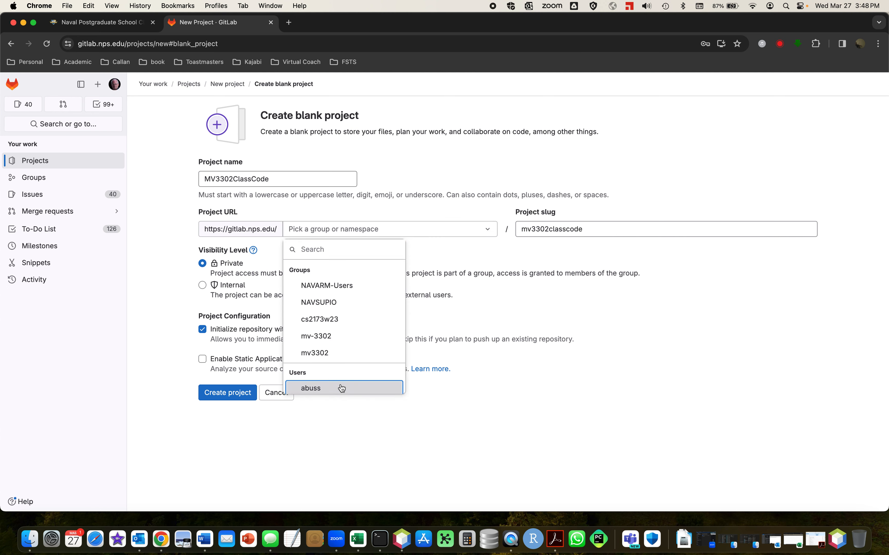
left_click(341, 388)
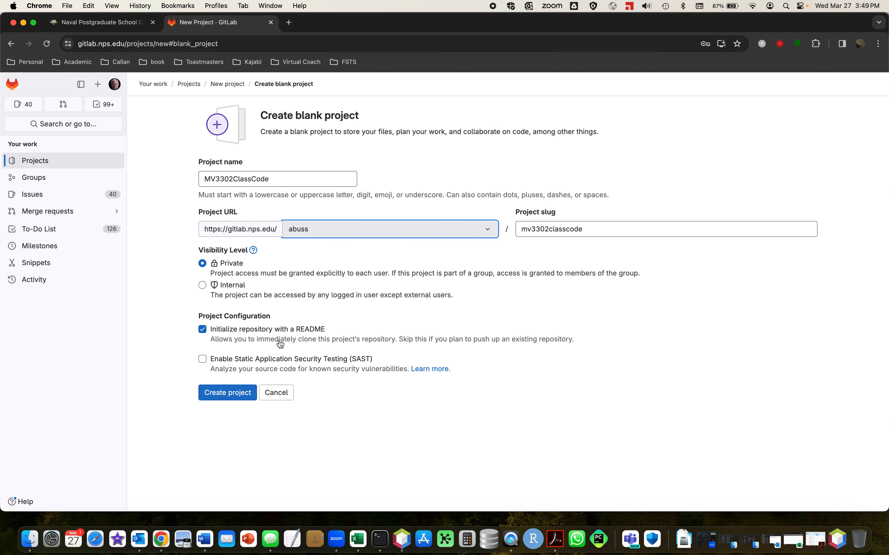
left_click(234, 394)
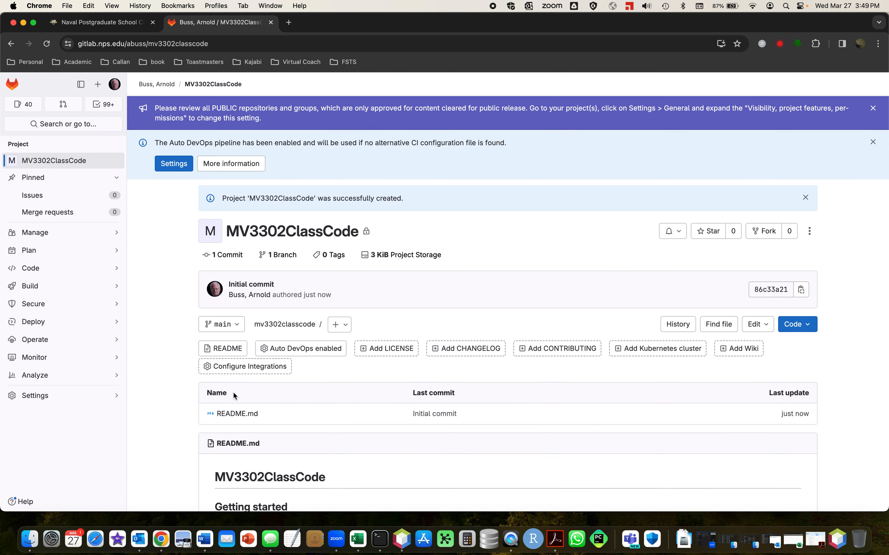
Look through the new project's page and the getting-started instructions in its README.
scroll(164, 340, "down", 3)
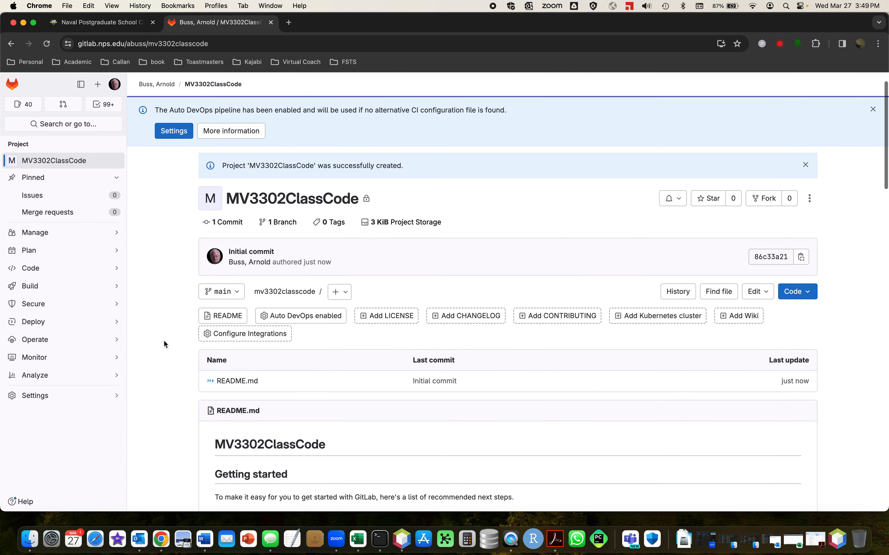
scroll(164, 340, "down", 3)
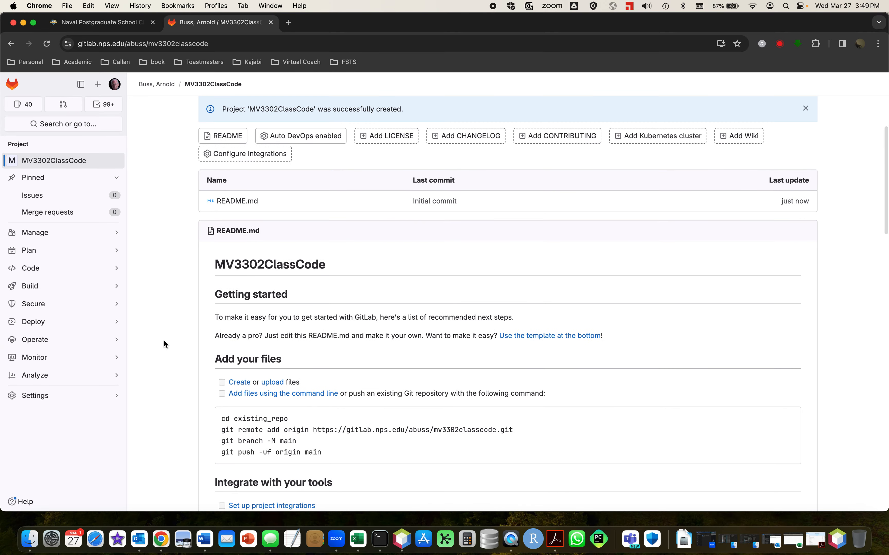
scroll(163, 339, "down", 5)
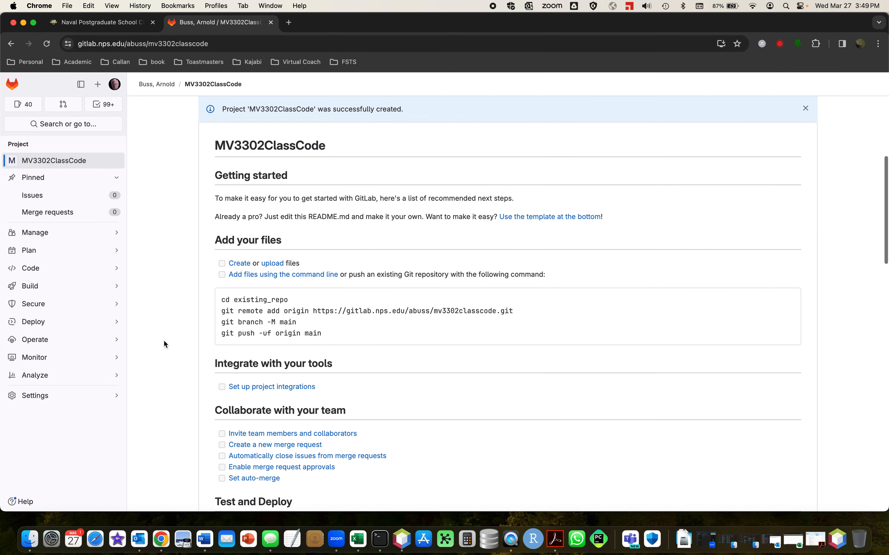
scroll(164, 342, "up", 3)
scroll(164, 345, "up", 5)
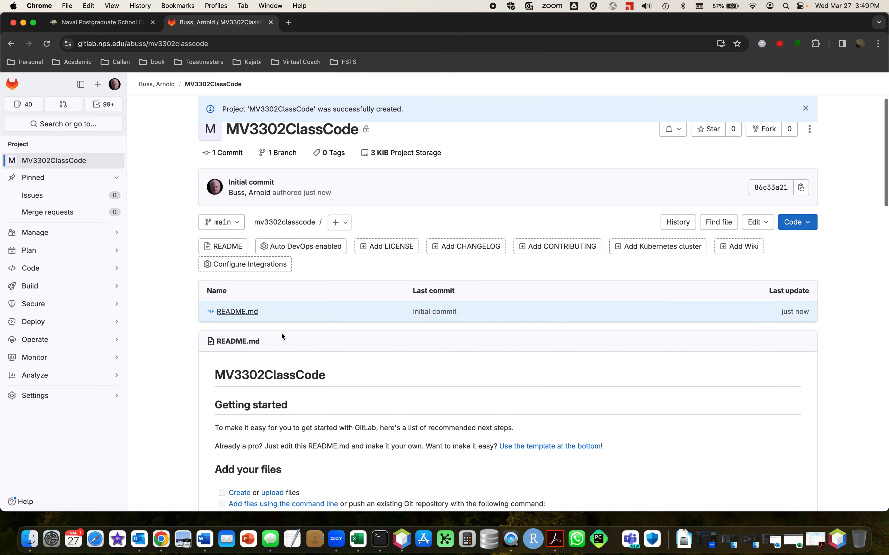
scroll(152, 326, "up", 3)
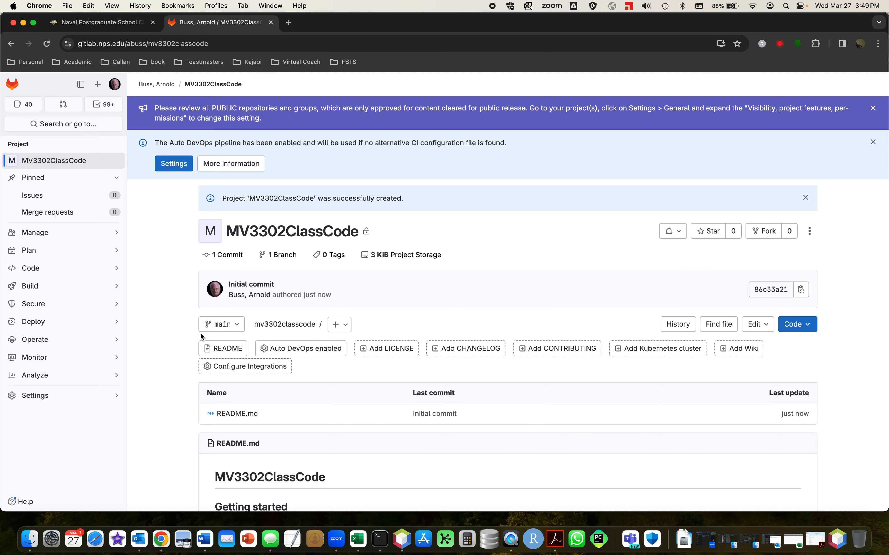
Open the personal access tokens page in the account's profile settings.
left_click(115, 85)
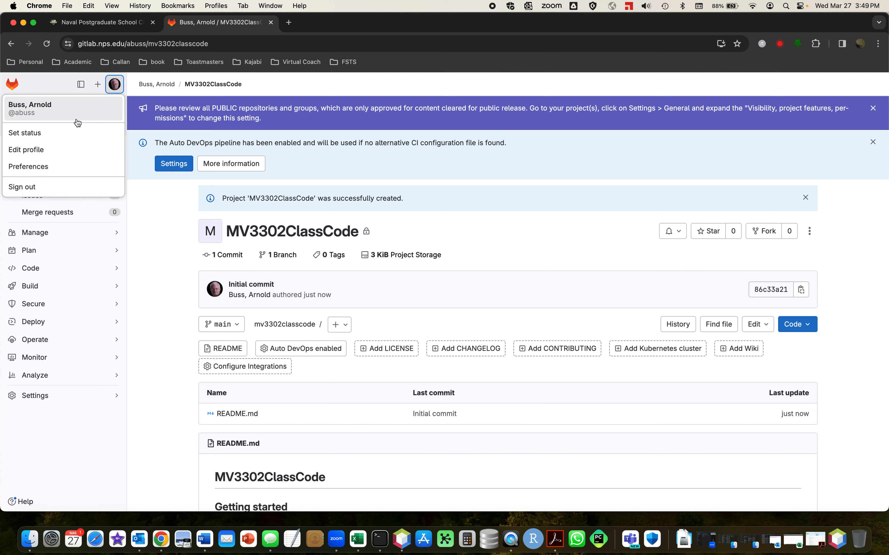
left_click(68, 151)
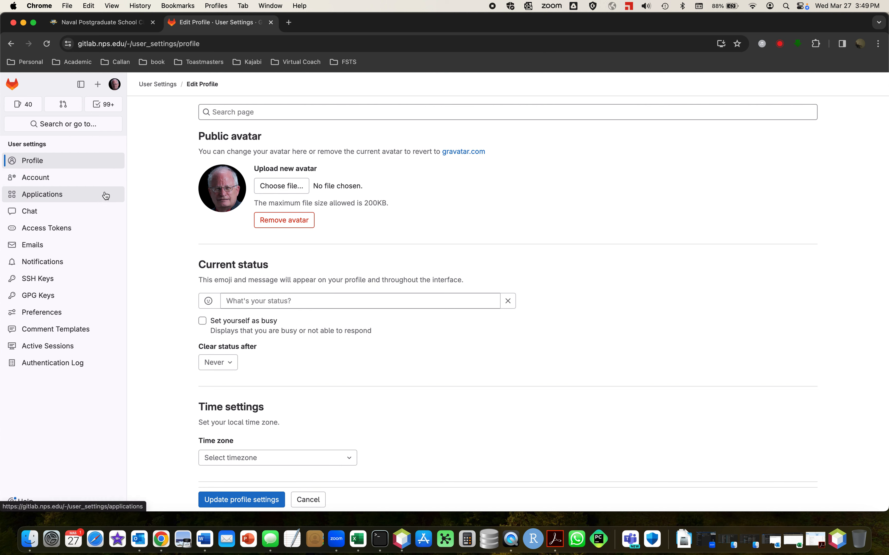
left_click(67, 231)
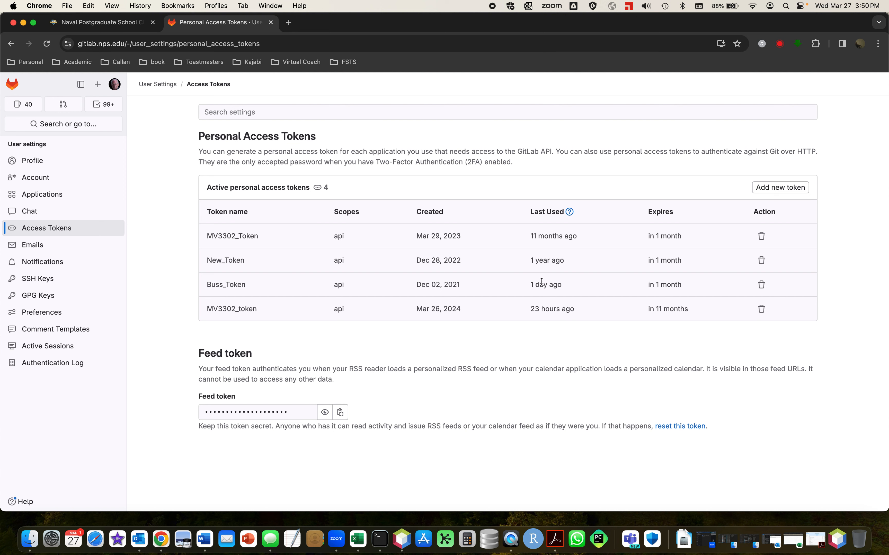
Start adding a personal access token, grant it the api scope and clear its expiration date.
left_click(782, 188)
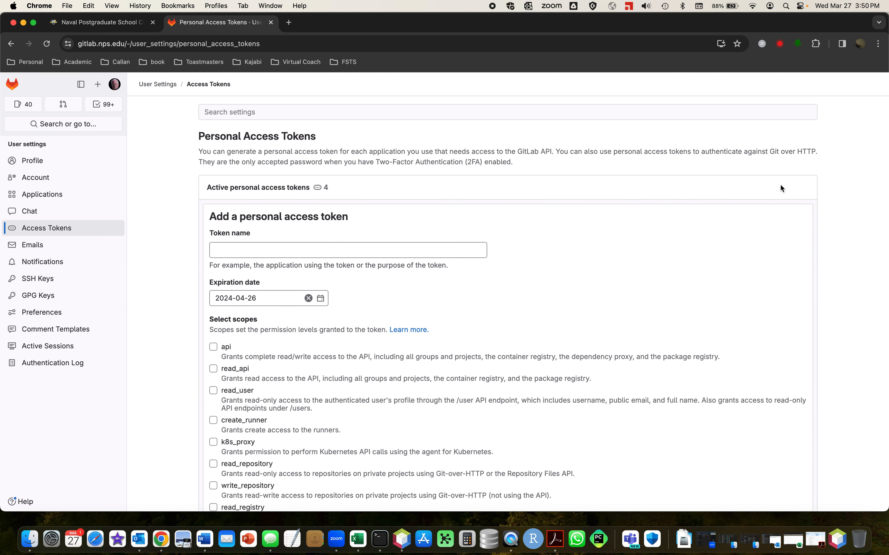
left_click(363, 250)
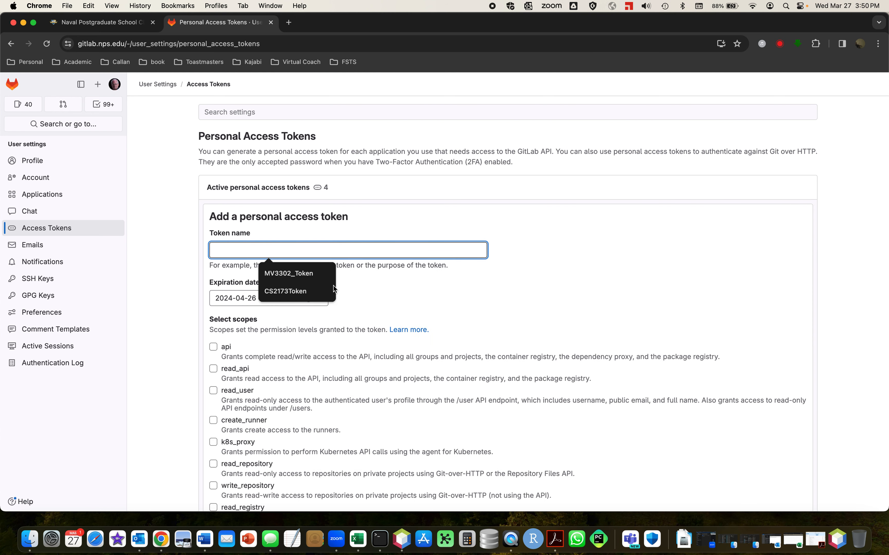
left_click(214, 348)
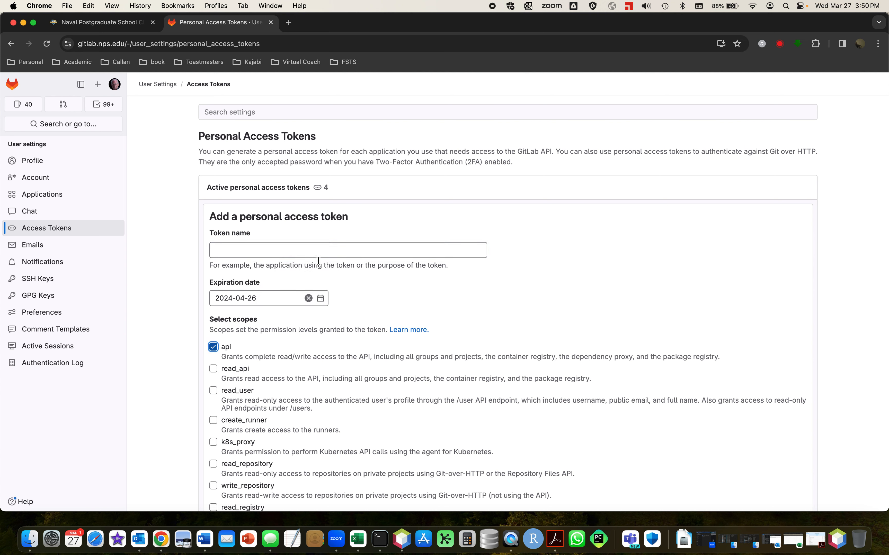
left_click(311, 255)
left_click(369, 295)
left_click(308, 299)
Name the token MV3302_Token_New and create the personal access token.
left_click(308, 254)
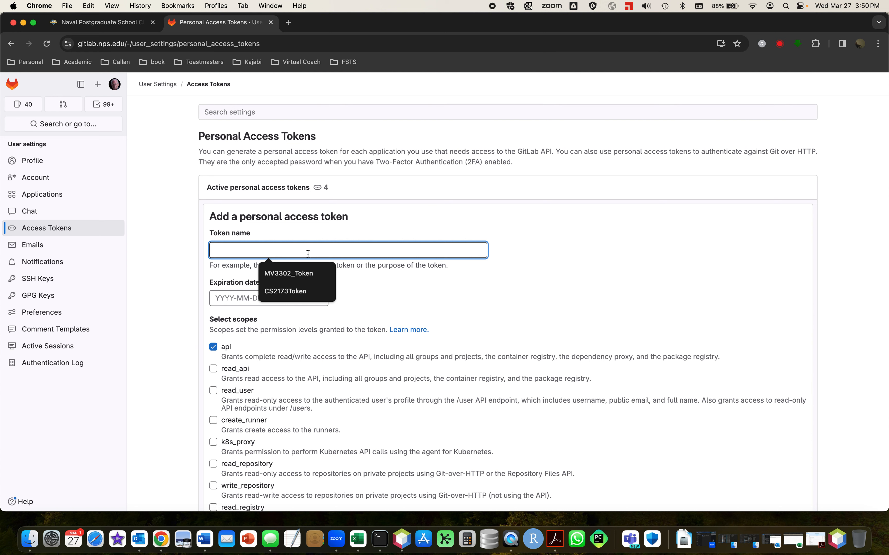
left_click(313, 272)
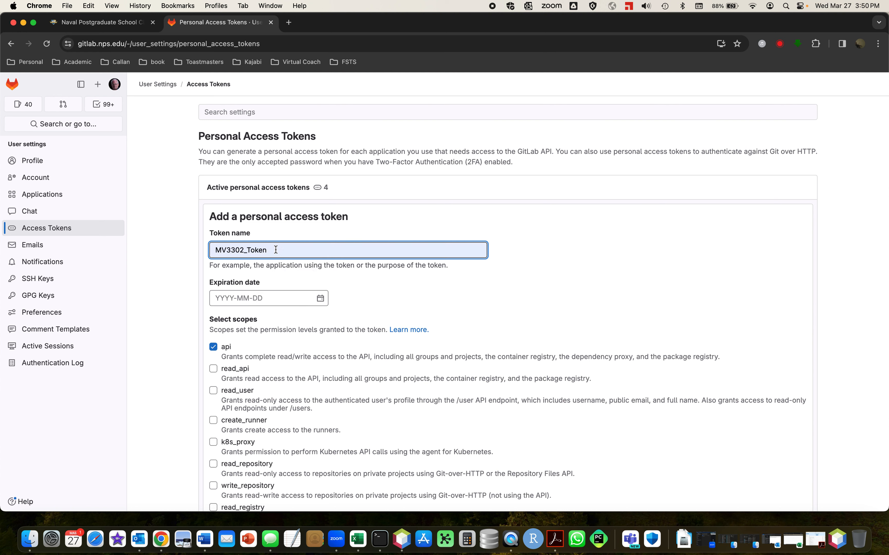
type("_New")
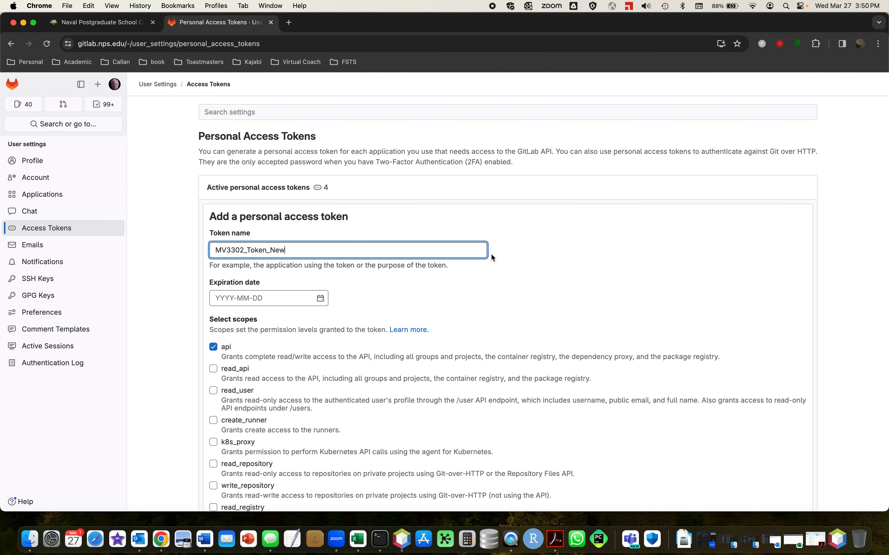
scroll(491, 253, "down", 5)
scroll(404, 408, "down", 2)
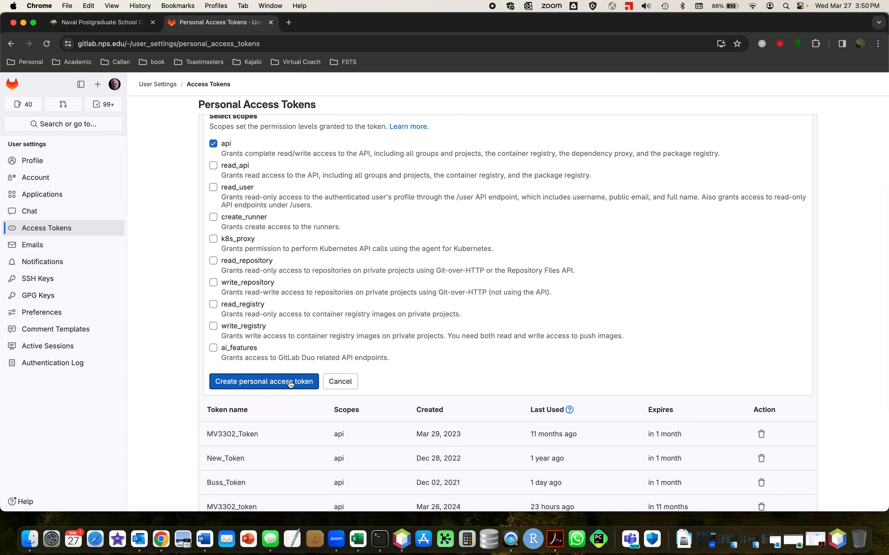
left_click(292, 327)
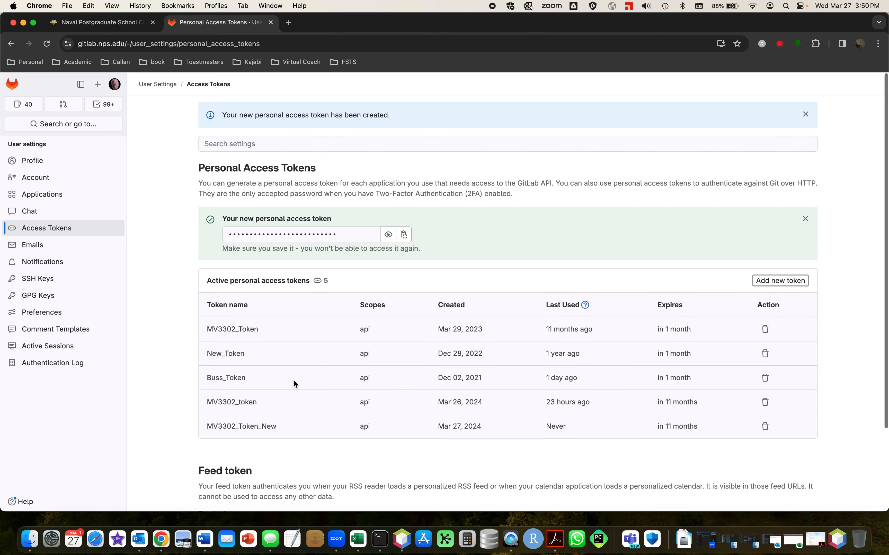
Copy the new personal access token and paste it into a new TextEdit document.
left_click(389, 237)
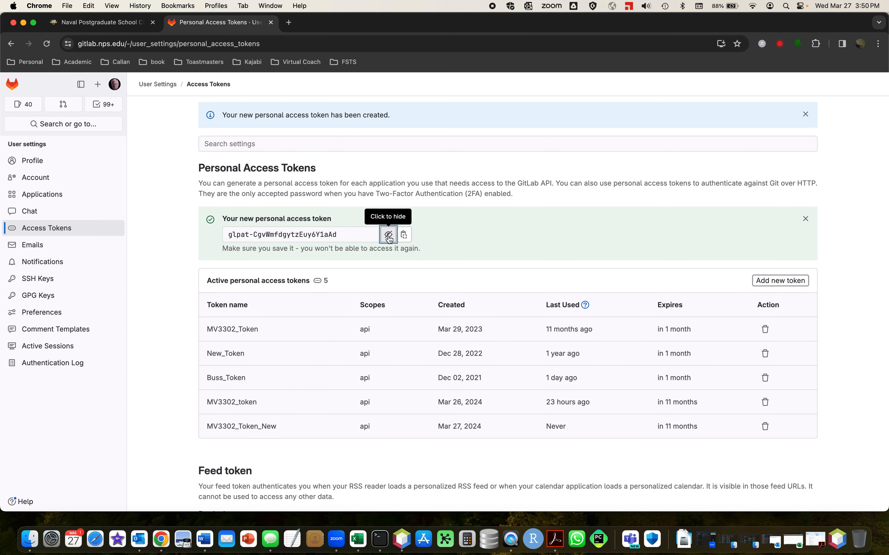
left_click(389, 237)
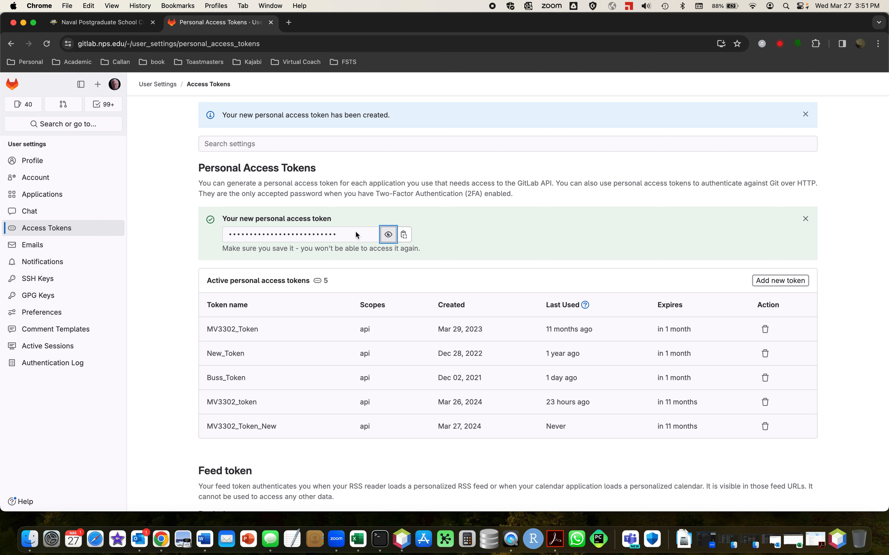
left_click(406, 235)
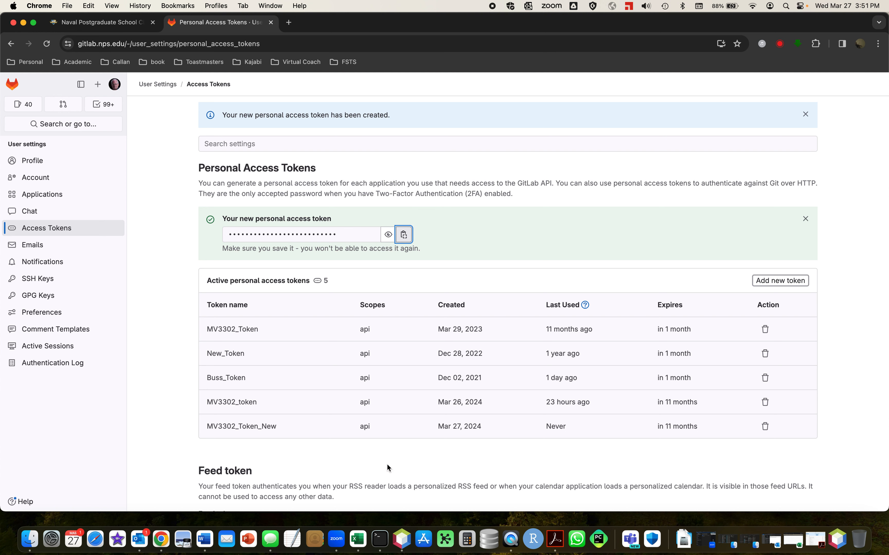
left_click(293, 542)
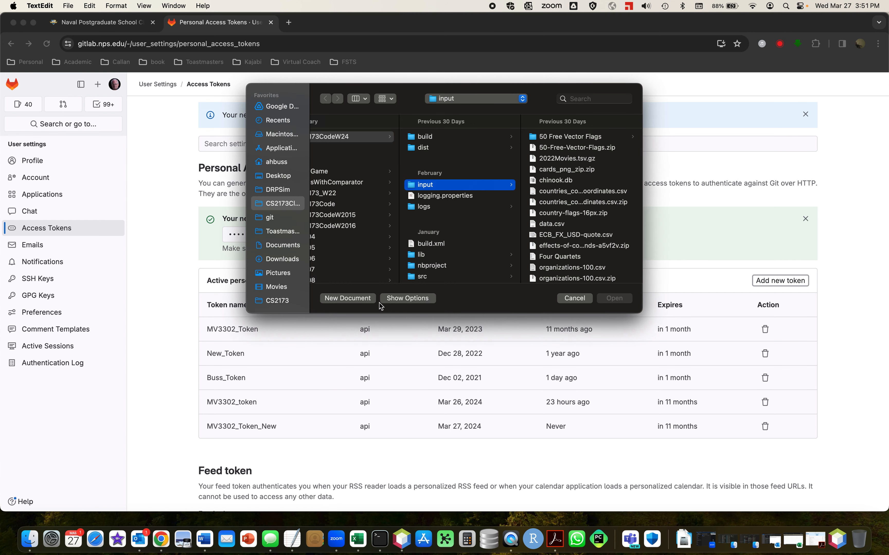
left_click(351, 298)
right_click(241, 134)
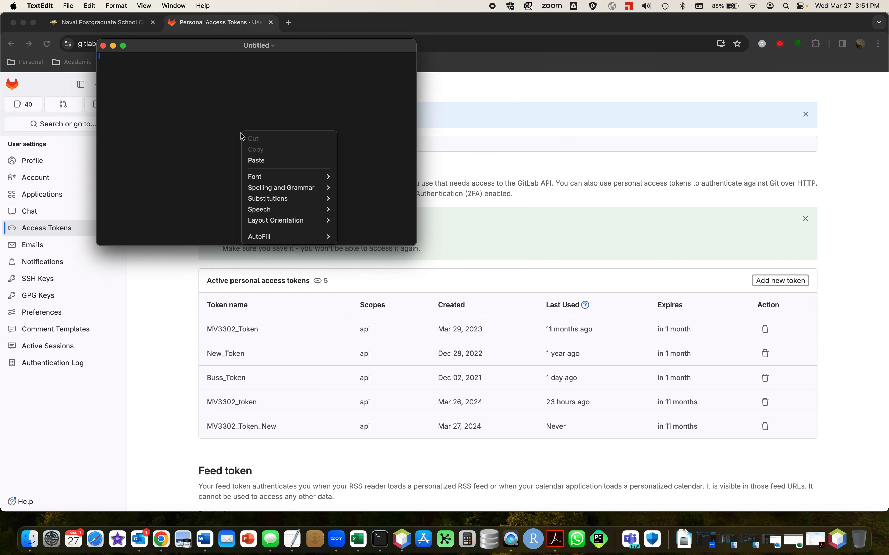
left_click(274, 160)
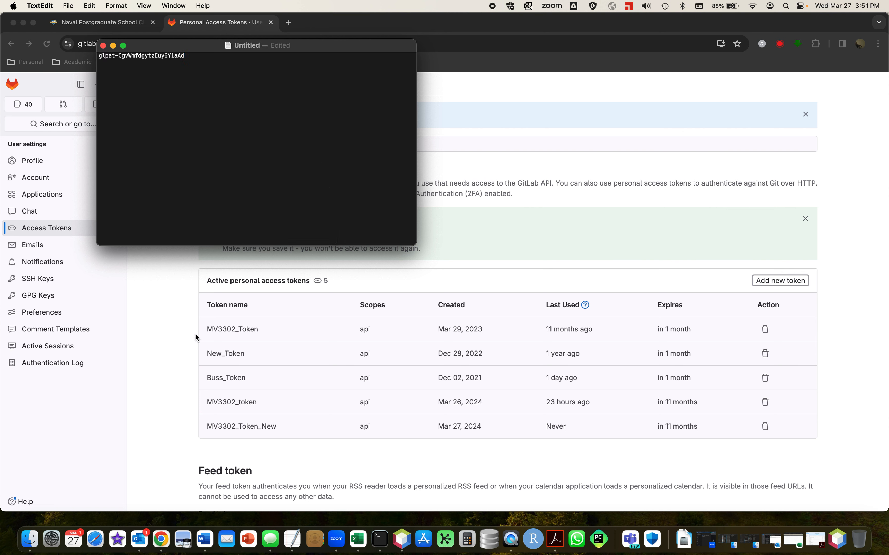
Switch back to GitLab in the browser and open the MV3302ClassCode project from the project list.
left_click(169, 342)
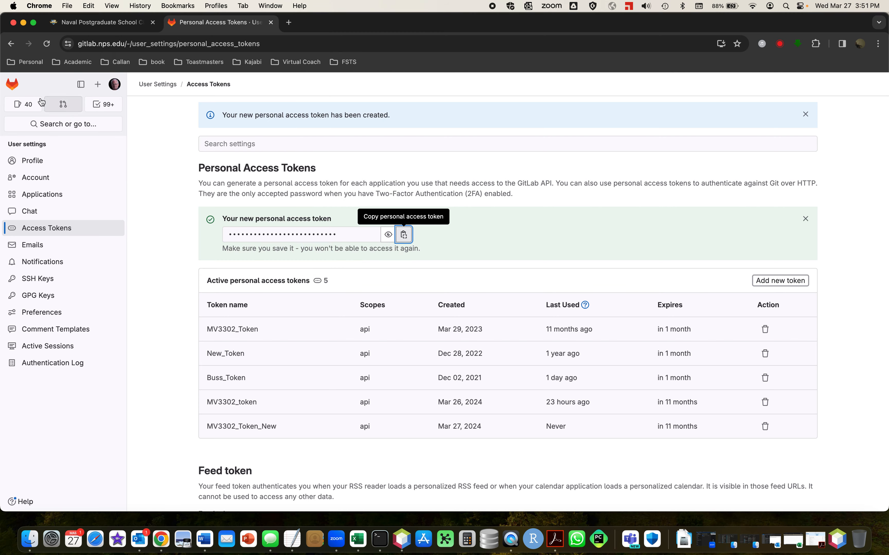
left_click(12, 84)
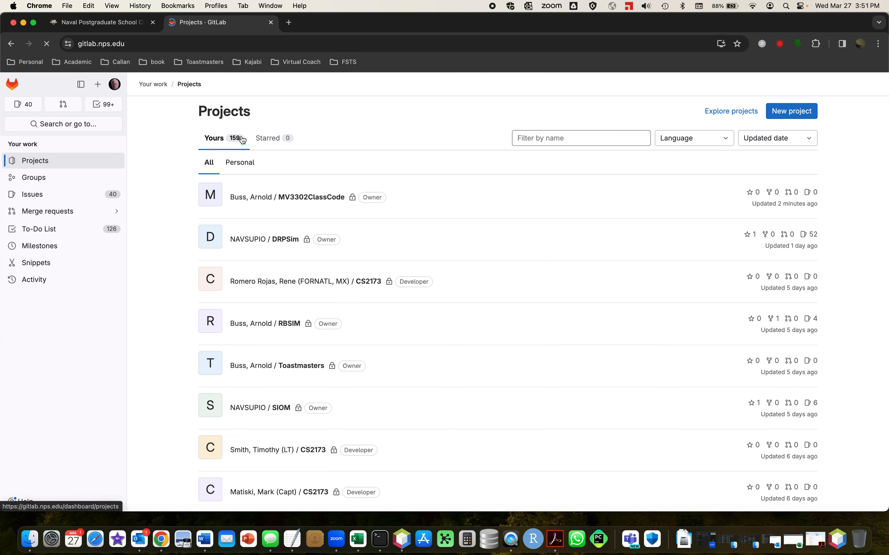
left_click(309, 198)
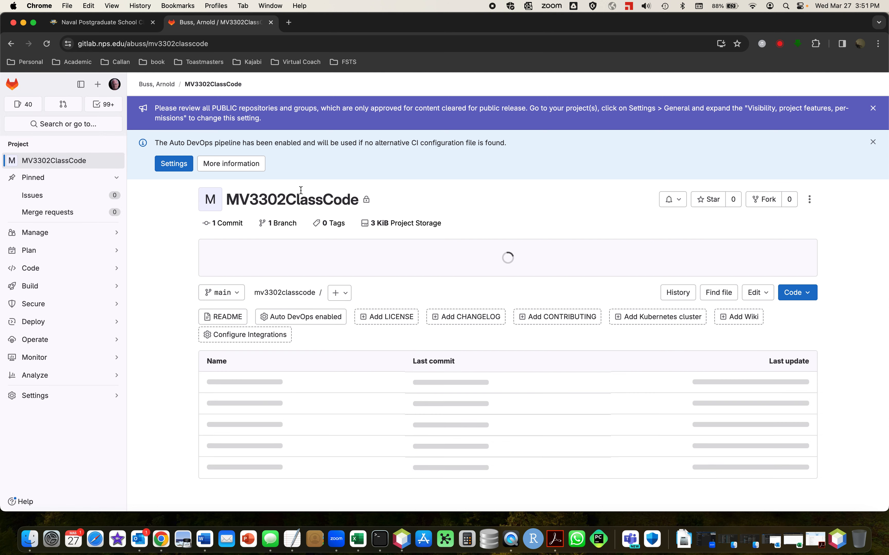
Copy the HTTPS clone address of the MV3302ClassCode project.
left_click(810, 294)
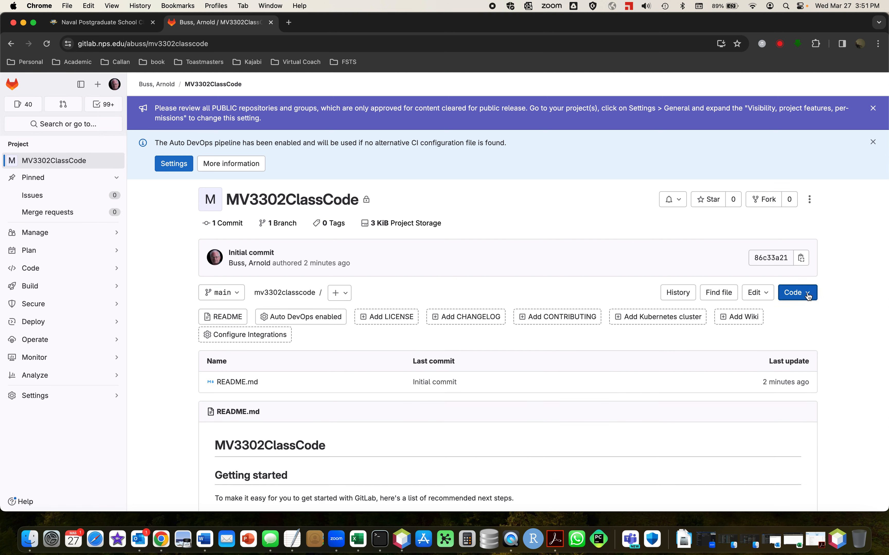
left_click(808, 296)
left_click(809, 296)
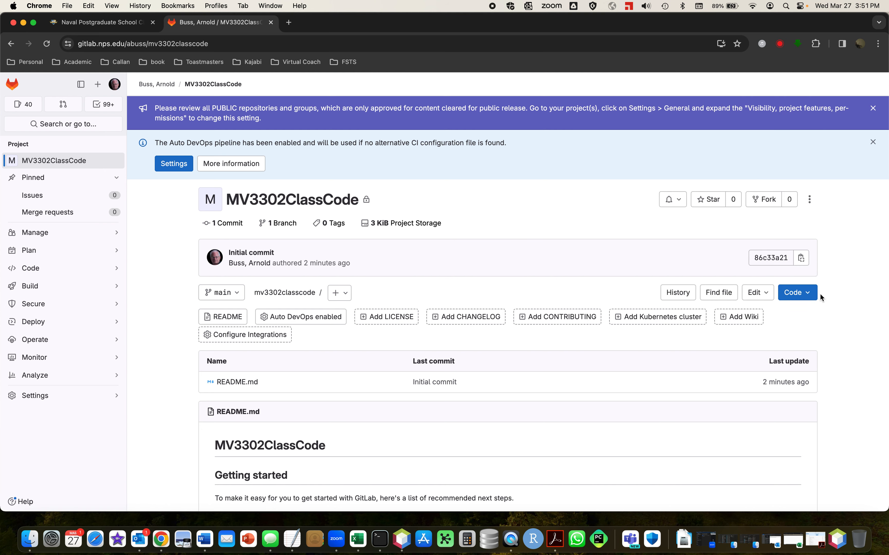
left_click(810, 296)
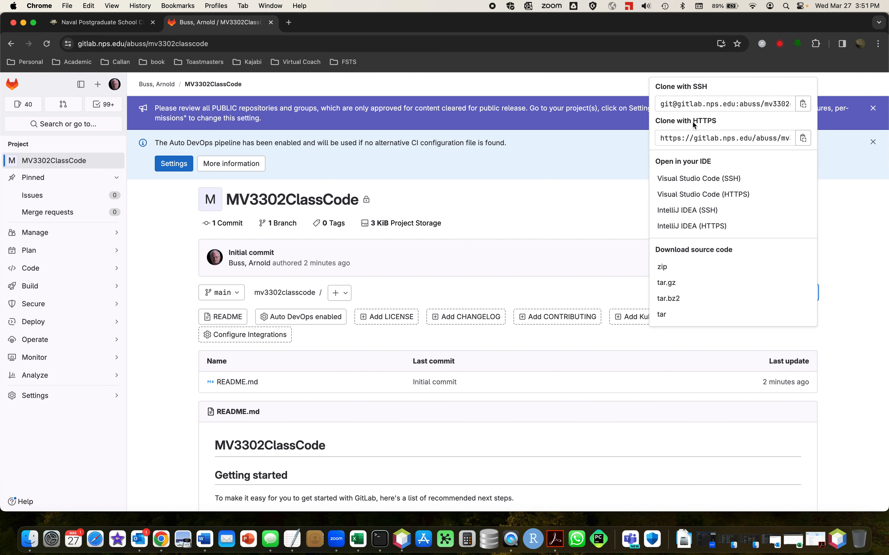
left_click(804, 139)
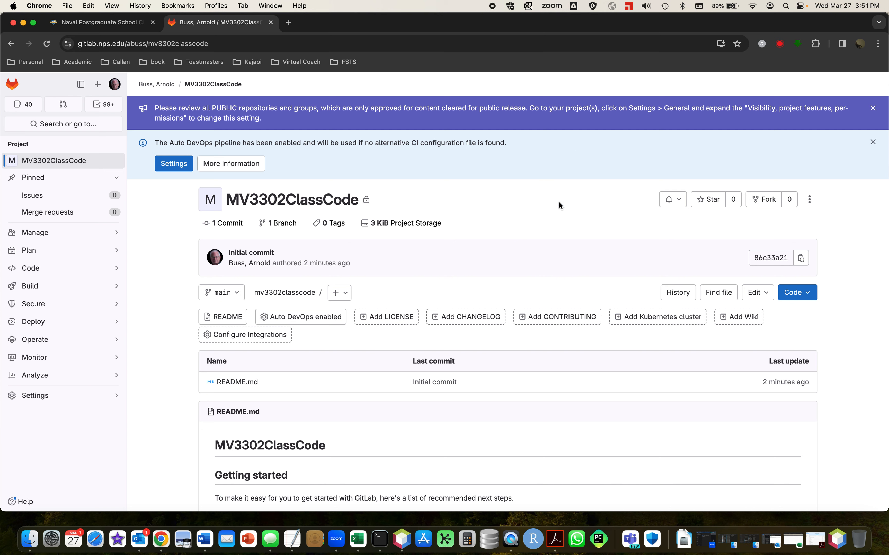
Switch to NetBeans, start cloning a Git repository and set the repository URL to the copied HTTPS clone address.
left_click(404, 539)
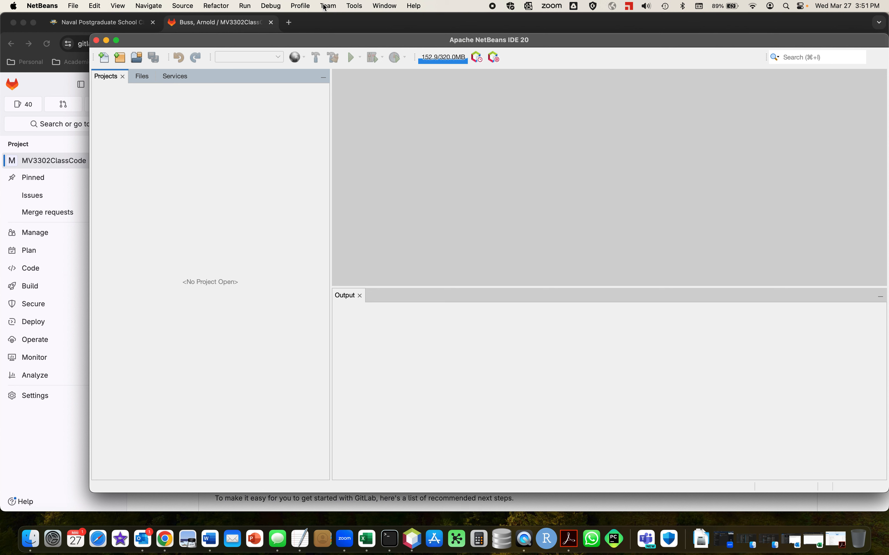
left_click(329, 7)
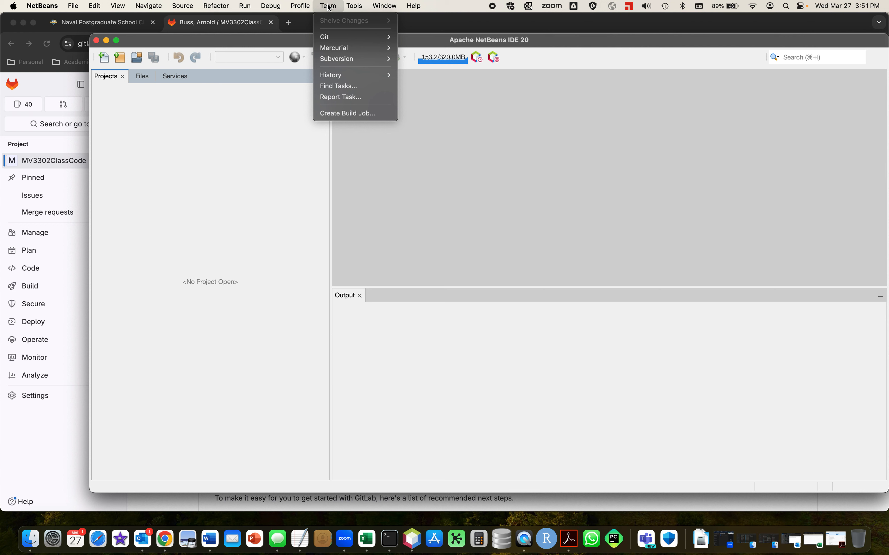
mouse_move(336, 39)
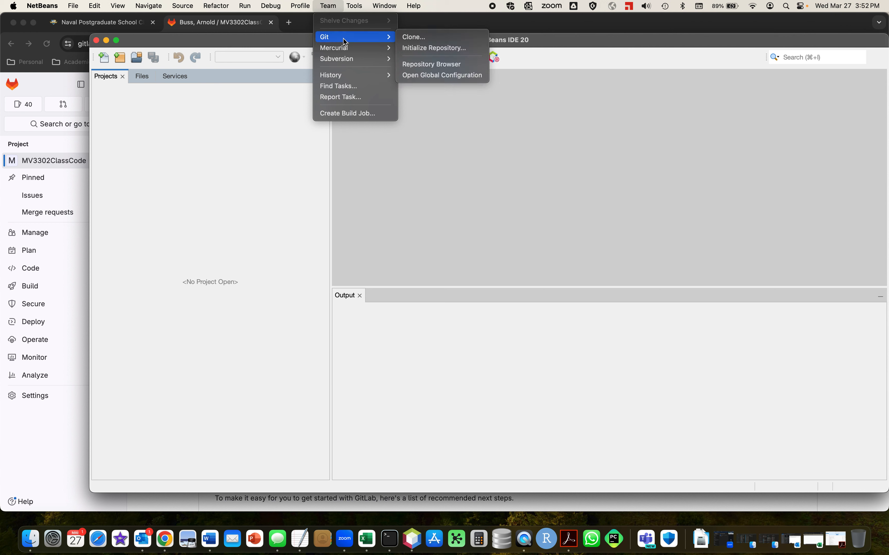
left_click(423, 40)
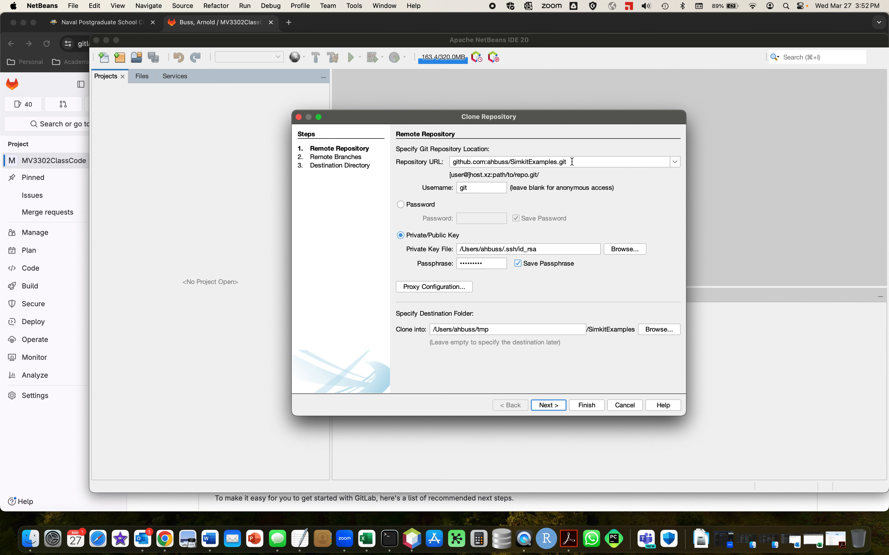
left_click_drag(572, 161, 429, 160)
key("super+v")
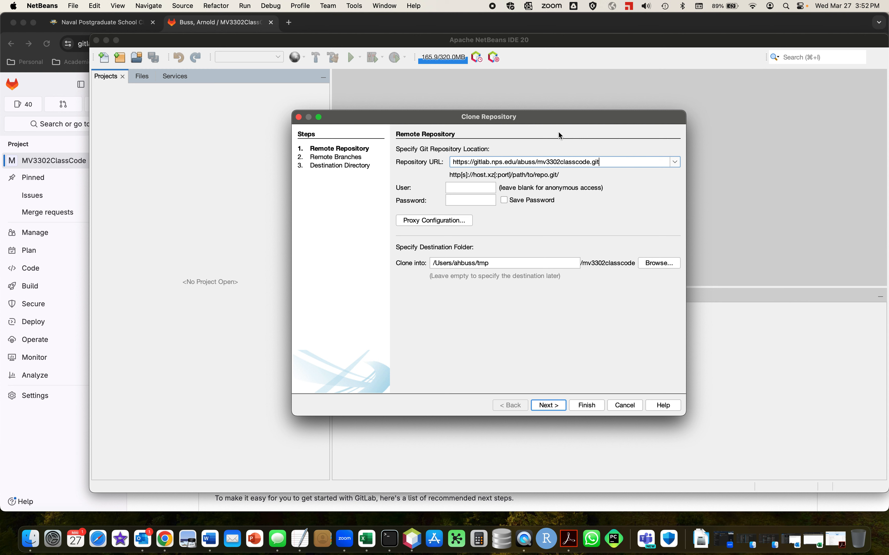
Enter the account user name for the repository and enable Save Password.
left_click(484, 189)
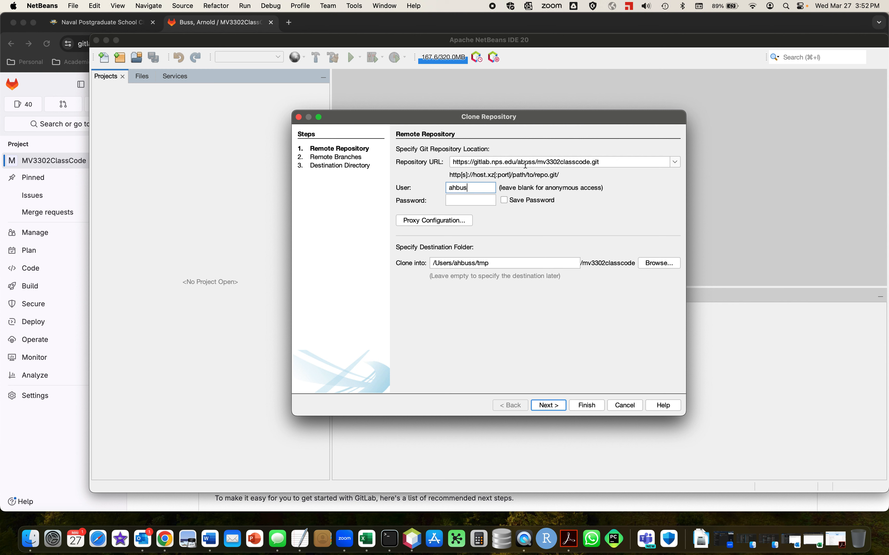
left_click(505, 201)
left_click(484, 201)
Copy the personal access token from the TextEdit document, paste it as the repository password in NetBeans and continue to the remote branches.
left_click(300, 545)
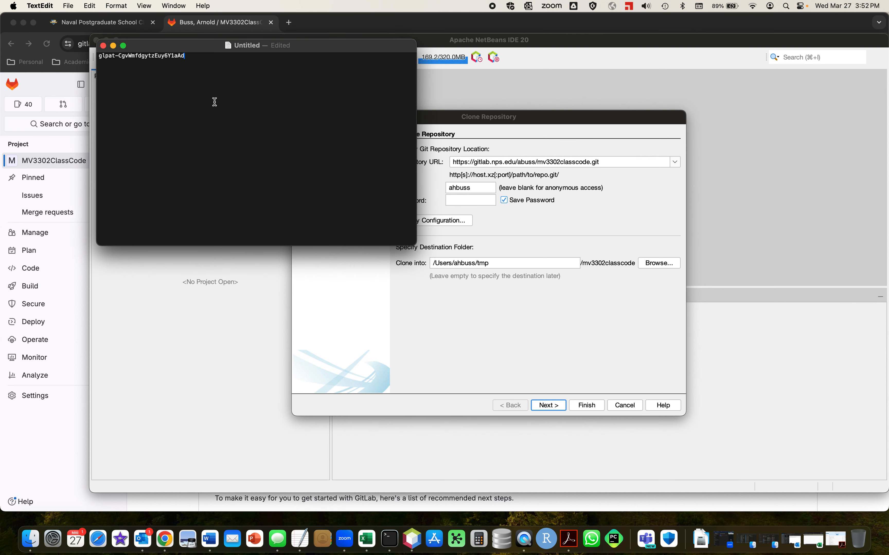
double_click(175, 56)
triple_click(175, 56)
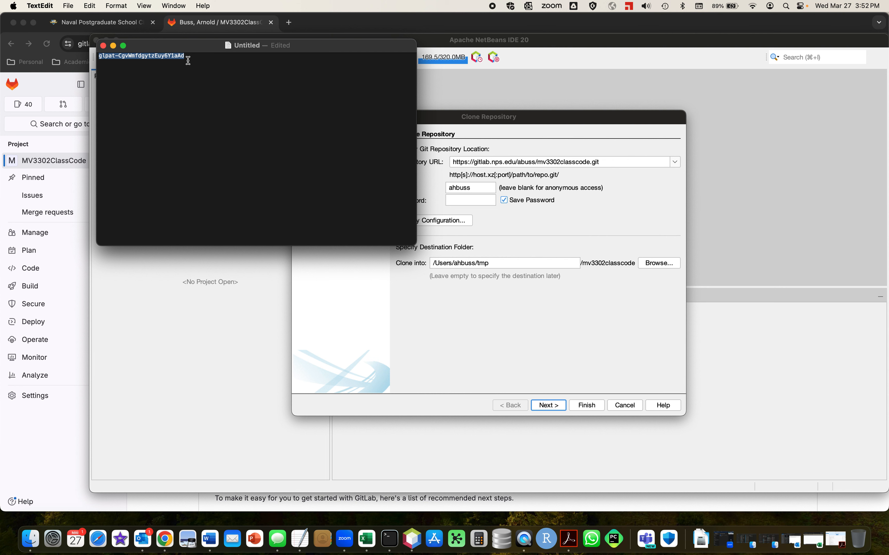
left_click(498, 124)
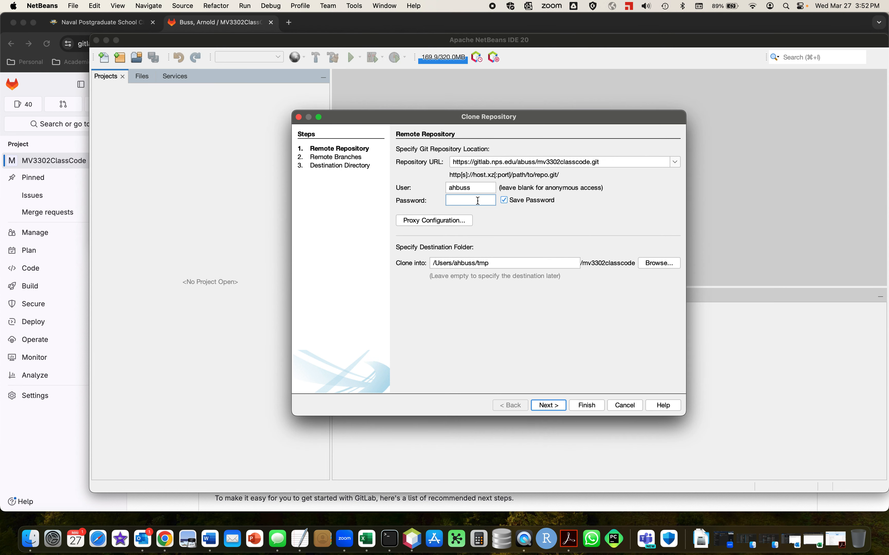
key("super+v")
left_click(548, 405)
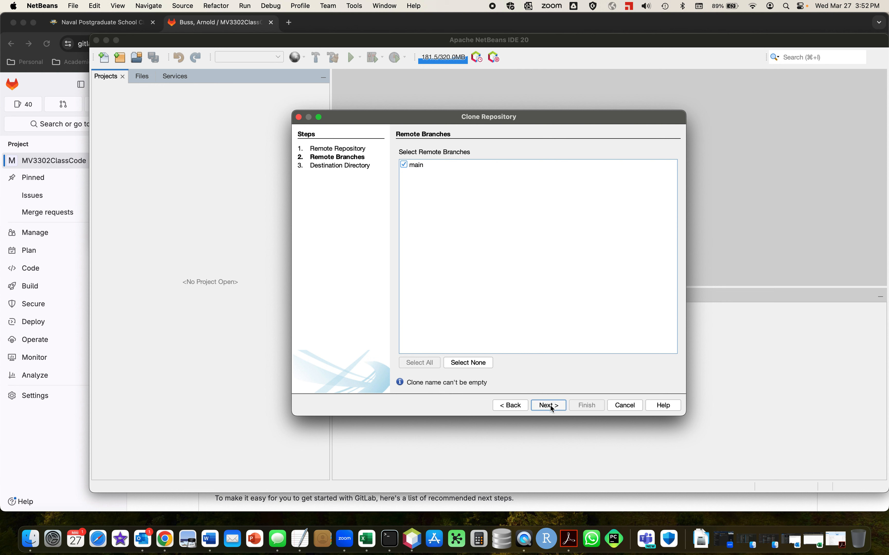
Clone the main branch into the default tmp parent directory under the clone name mv3302classcode.
left_click(550, 406)
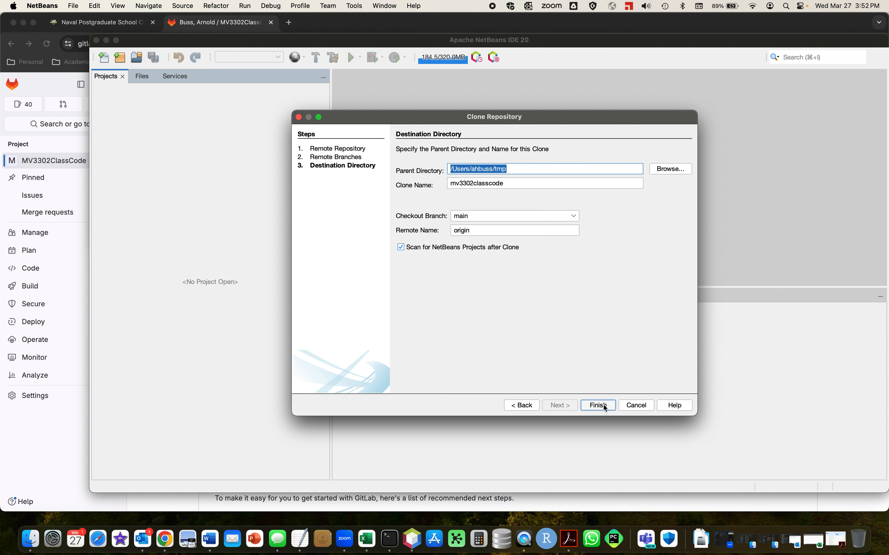
left_click(677, 170)
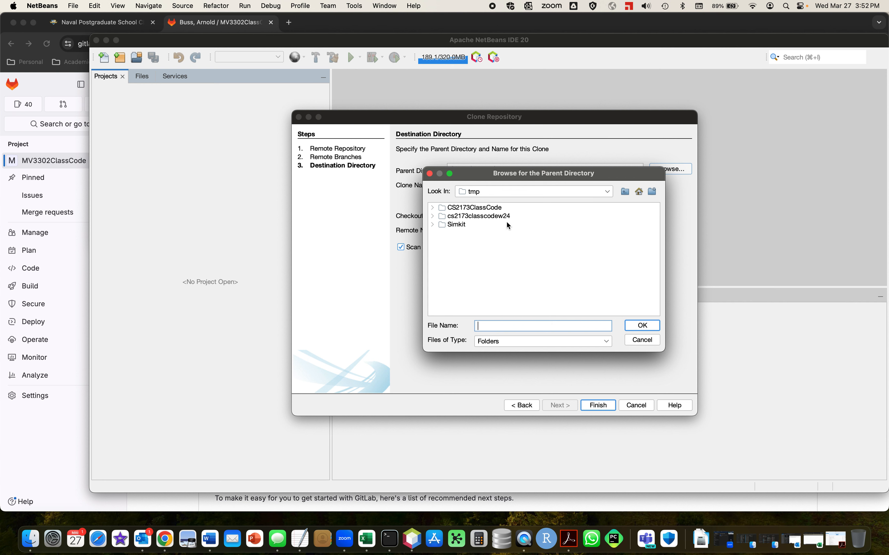
left_click(642, 341)
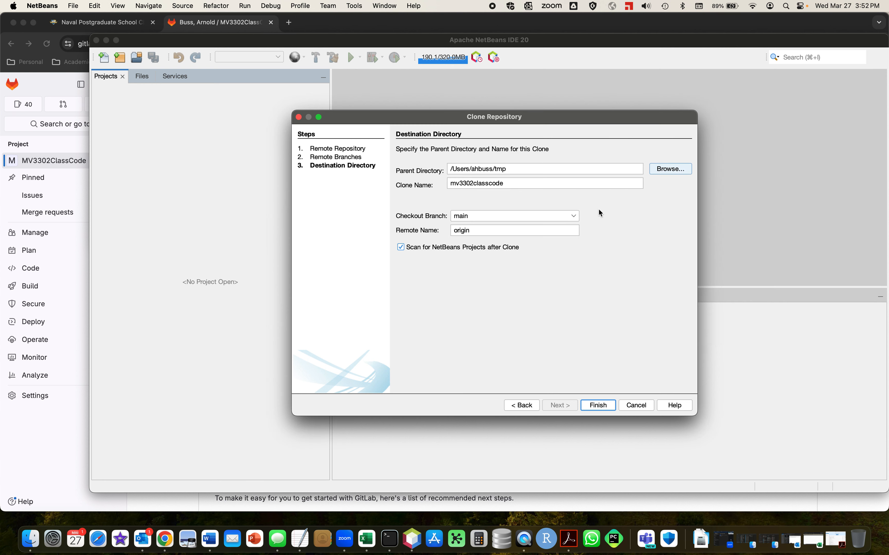
left_click(606, 405)
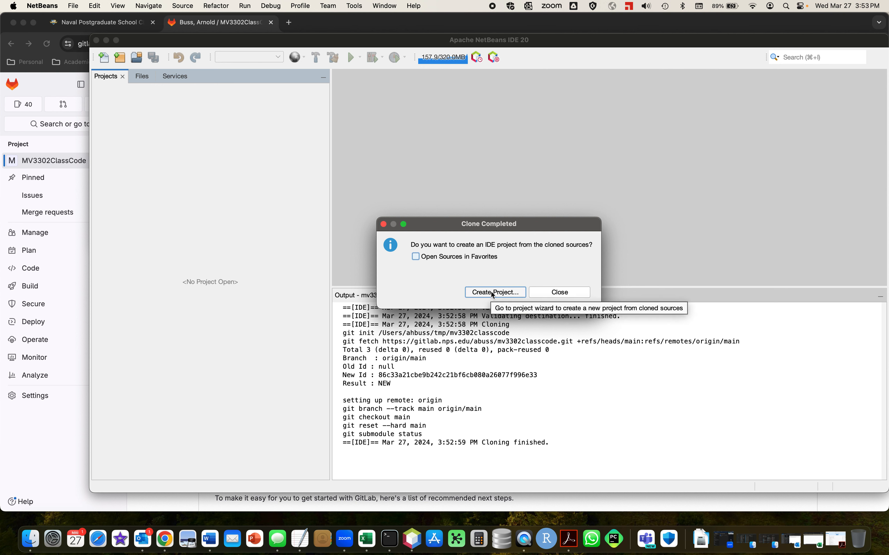
Create an IDE project from the cloned sources, choosing Java Class Library under Java with Ant as its type.
left_click(493, 293)
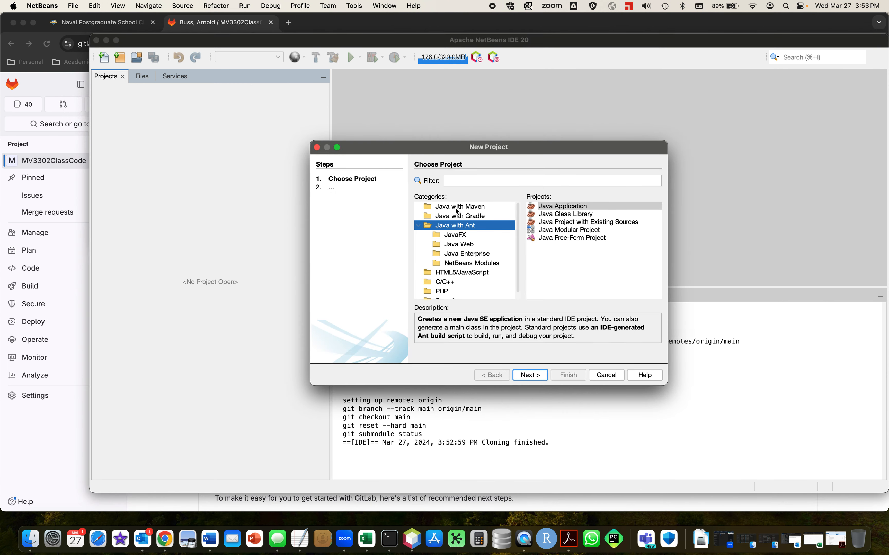
left_click(565, 215)
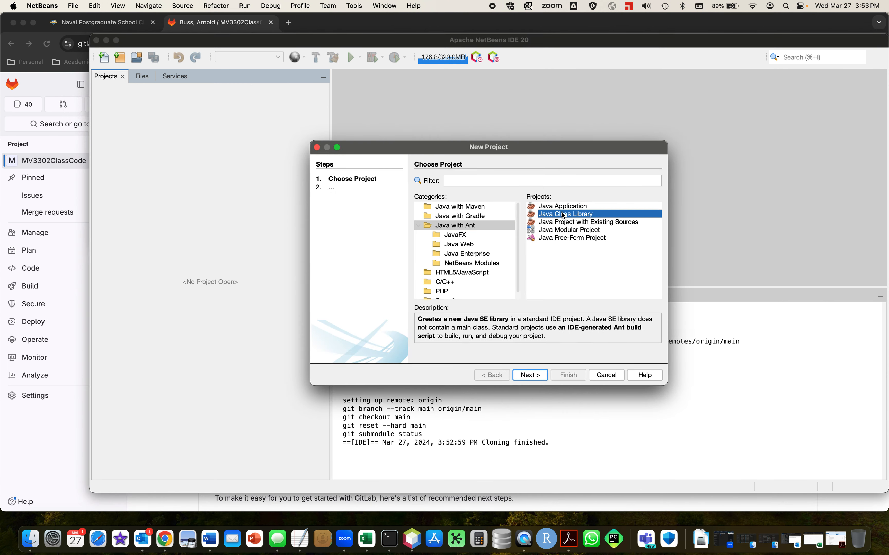
left_click(418, 225)
left_click(465, 207)
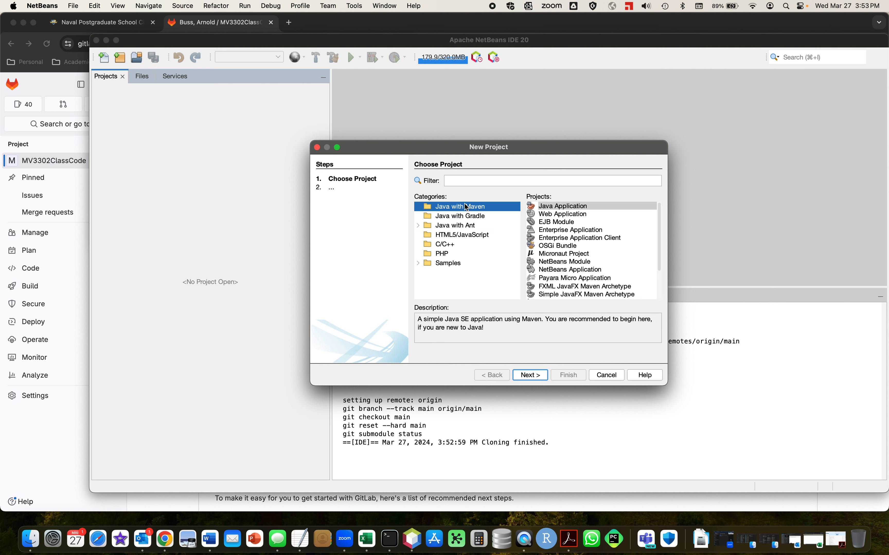
left_click(463, 226)
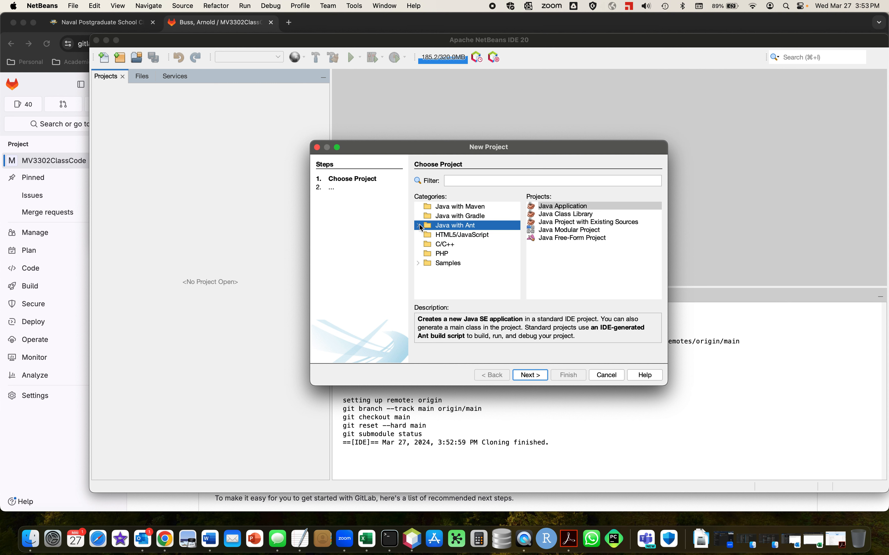
left_click(562, 214)
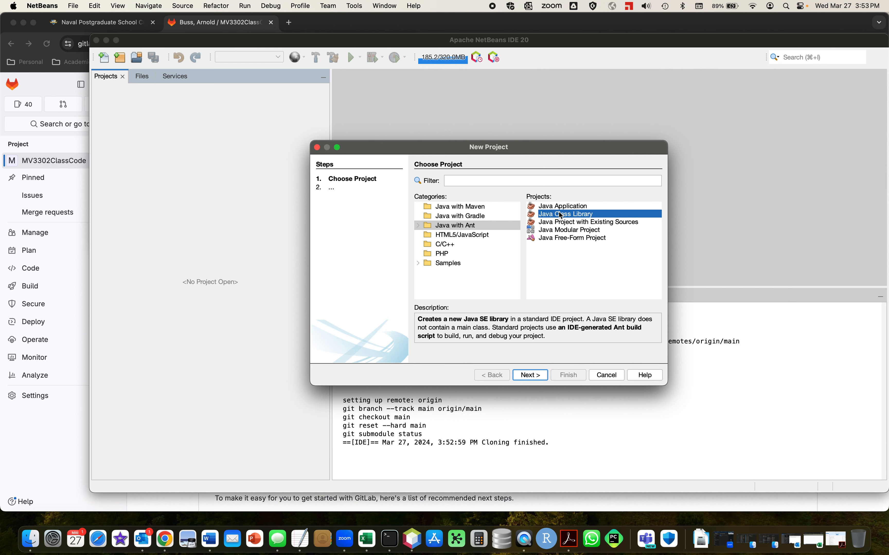
left_click(539, 376)
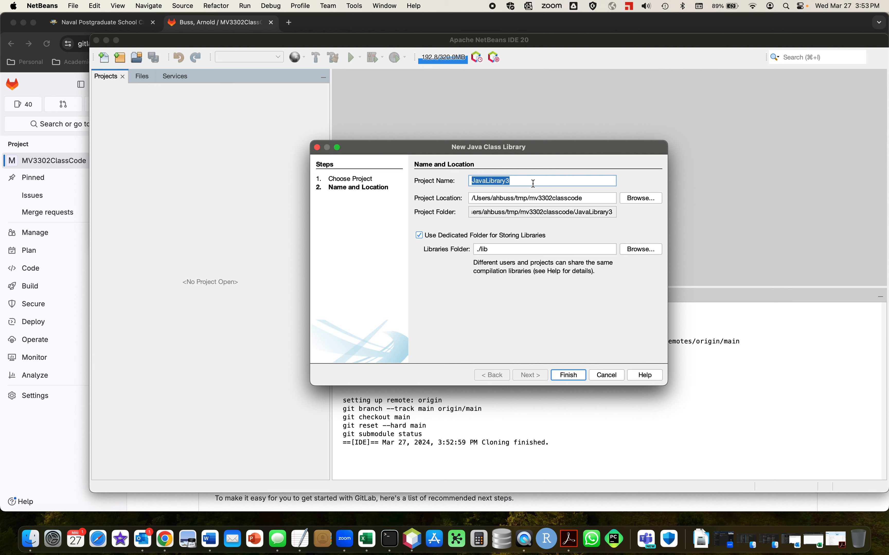
Name the class library project MV3302, keep the dedicated libraries folder ./lib enabled and create the project.
type("MV3")
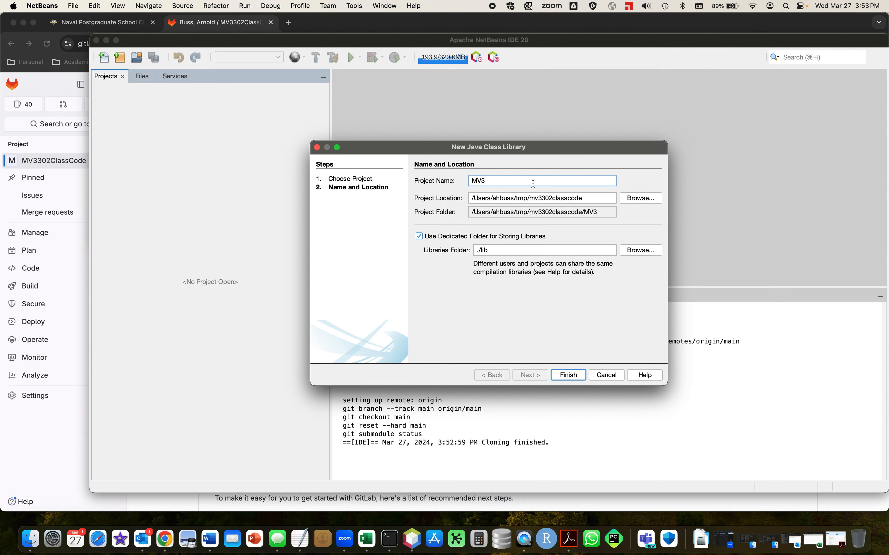
type("302")
left_click(428, 238)
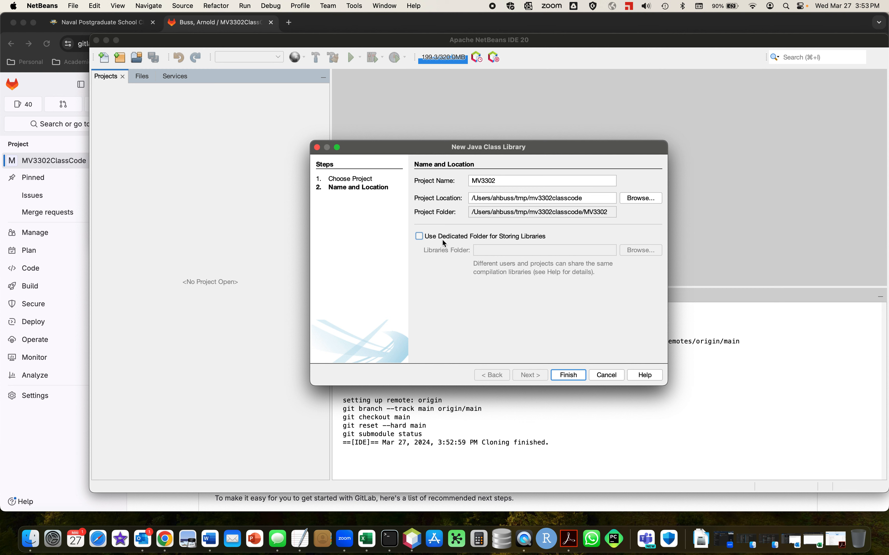
left_click(419, 236)
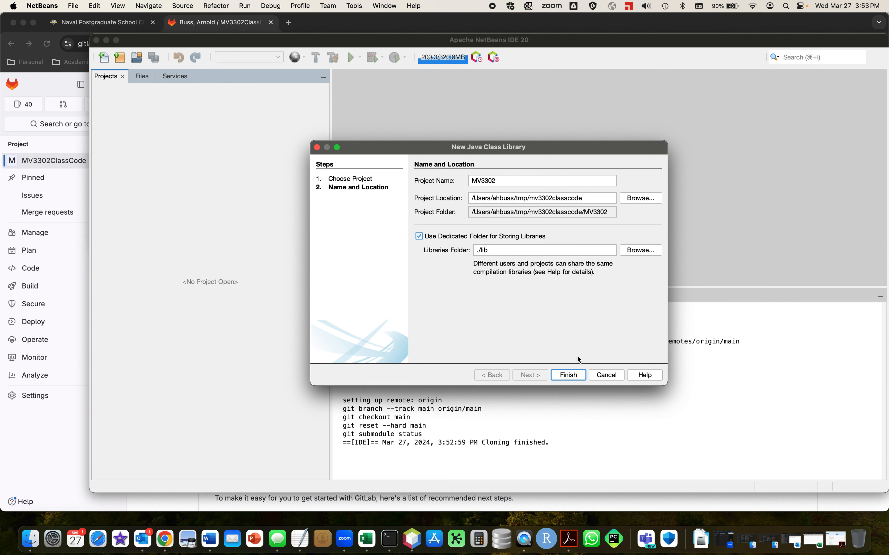
left_click(575, 376)
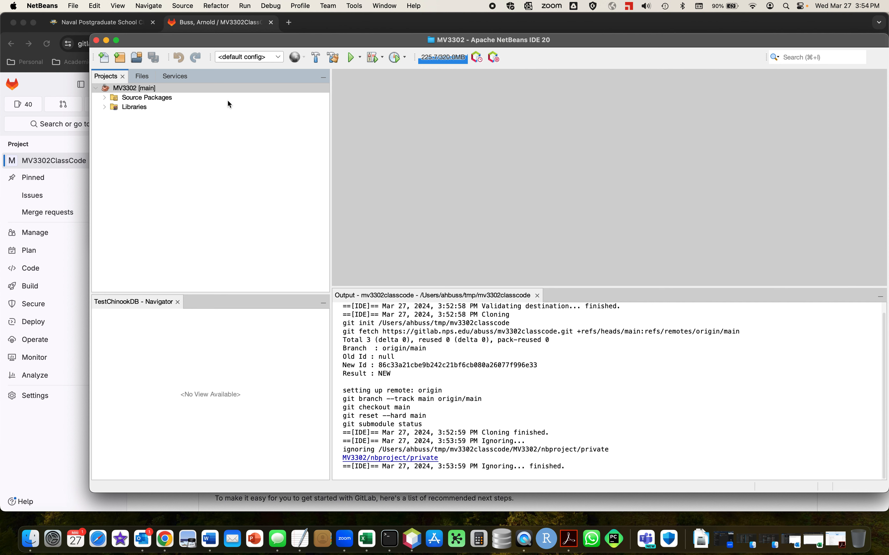
right_click(128, 89)
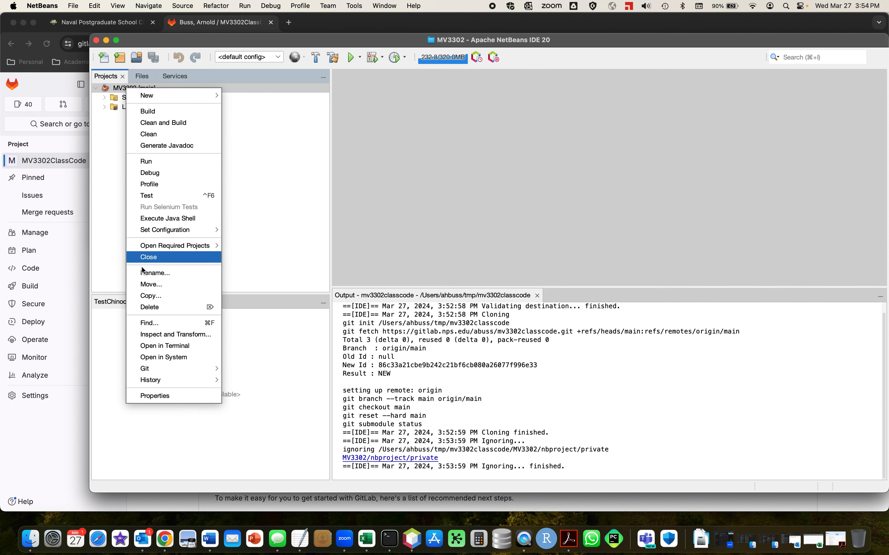
mouse_move(172, 368)
mouse_move(228, 369)
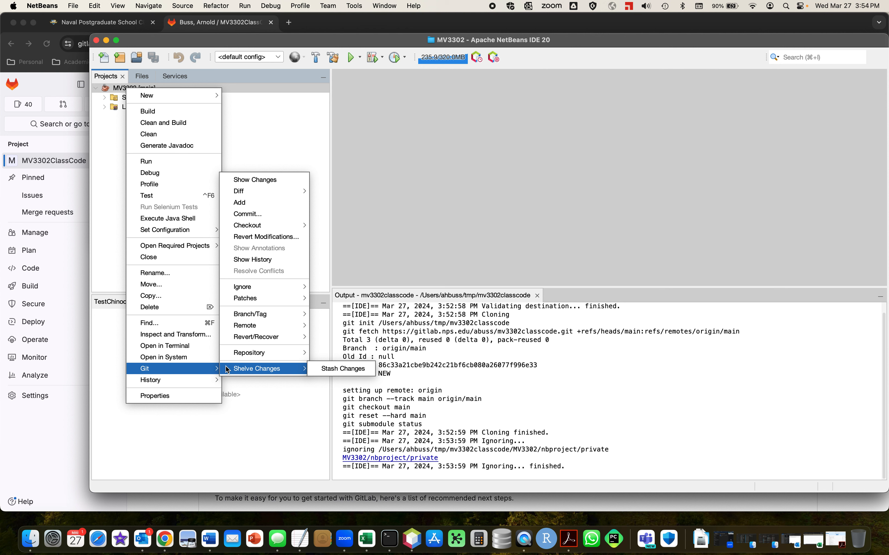
left_click(111, 142)
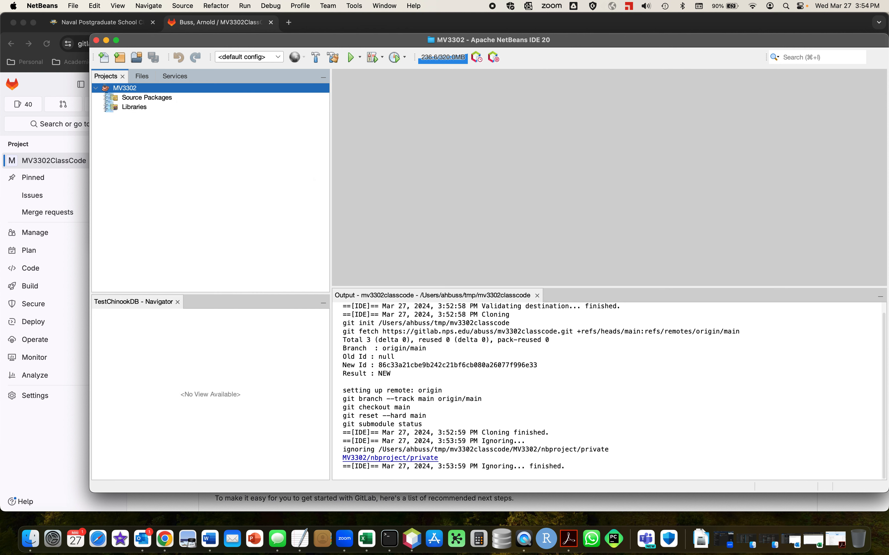
Create a Java package named mv3302 in the Source Packages of the MV3302 project.
left_click(105, 98)
right_click(142, 98)
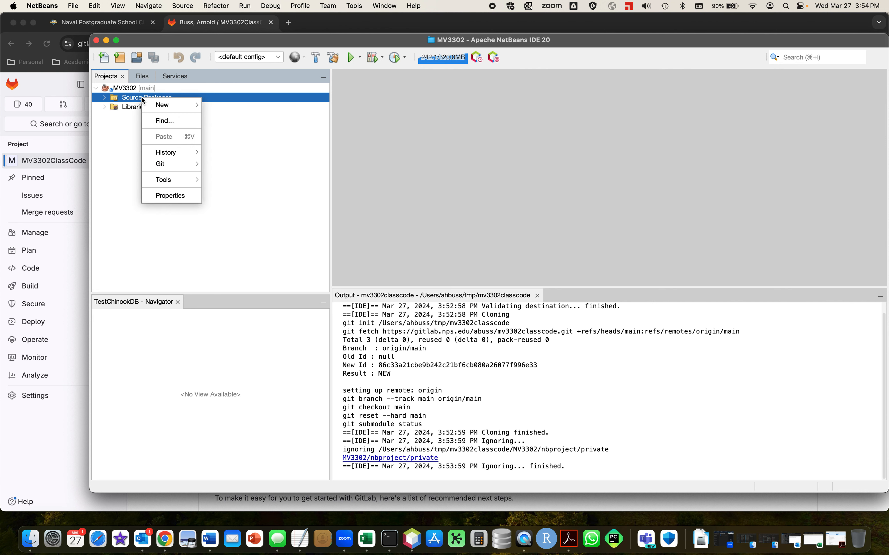
mouse_move(172, 103)
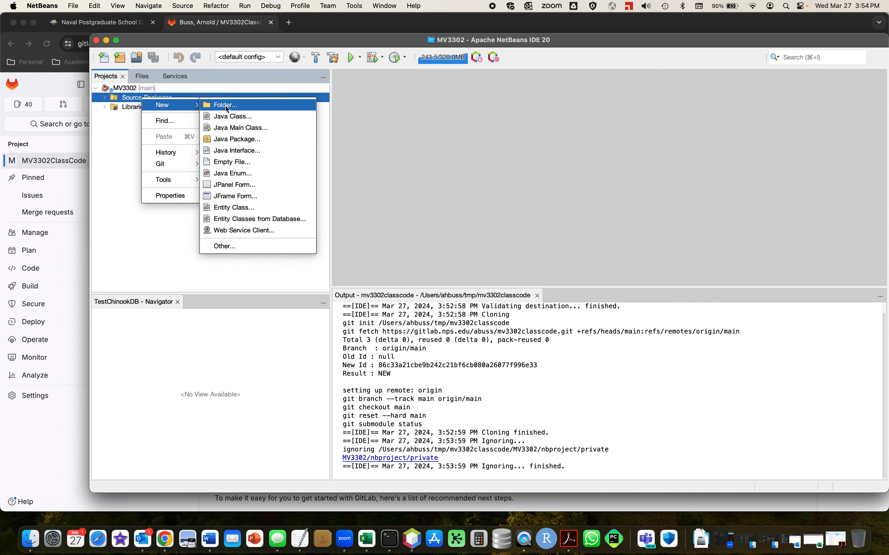
left_click(240, 139)
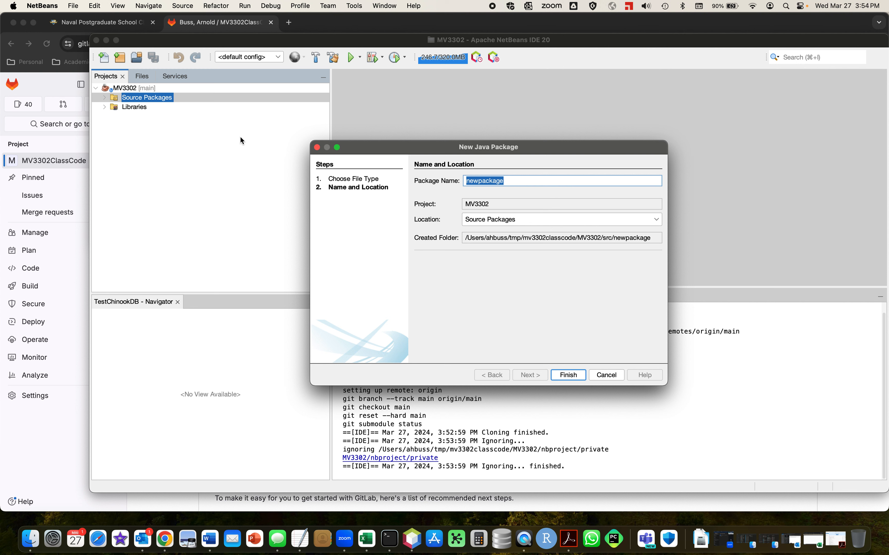
type("mv3302")
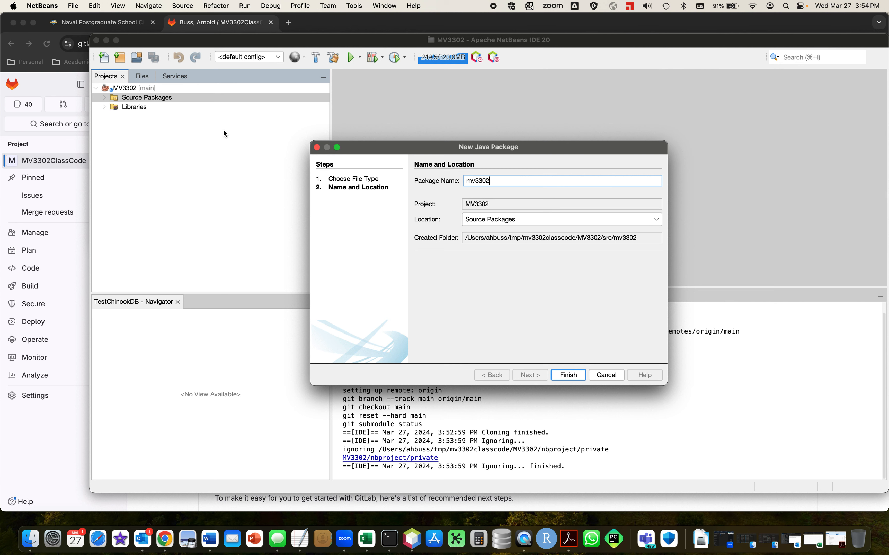
left_click(568, 375)
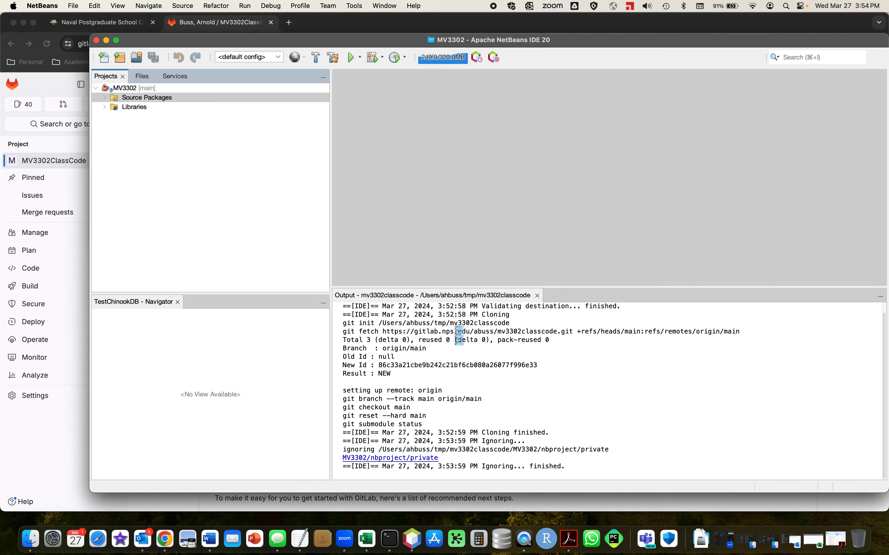
Add a Java main class named HelloSimkit to the mv3302 package.
right_click(149, 109)
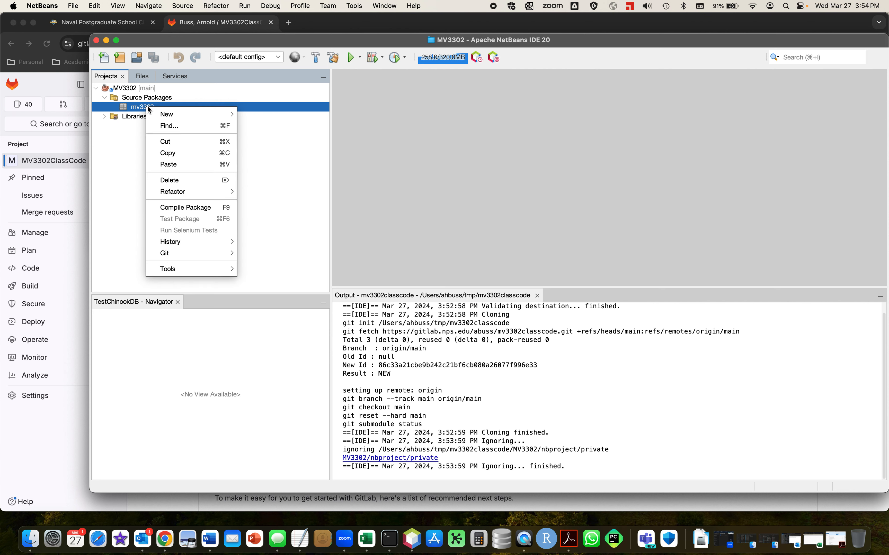
mouse_move(172, 114)
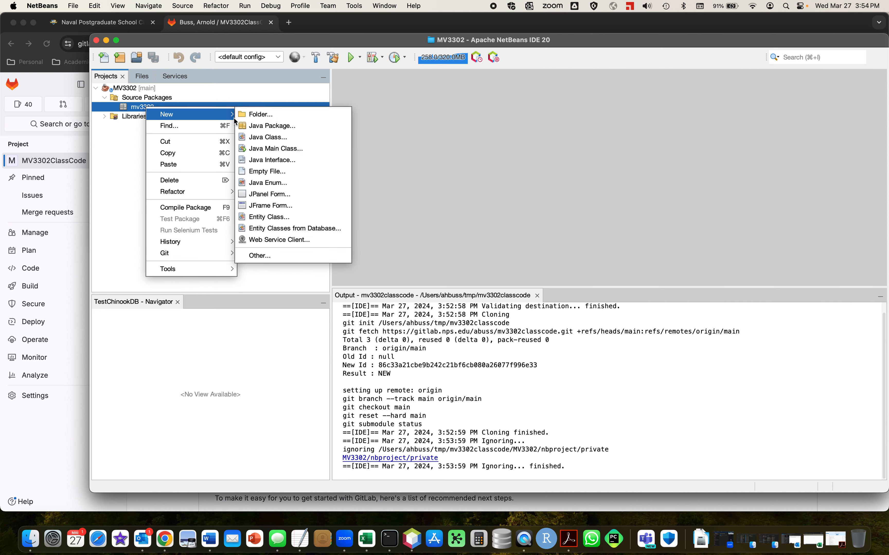
left_click(288, 148)
type("Hello")
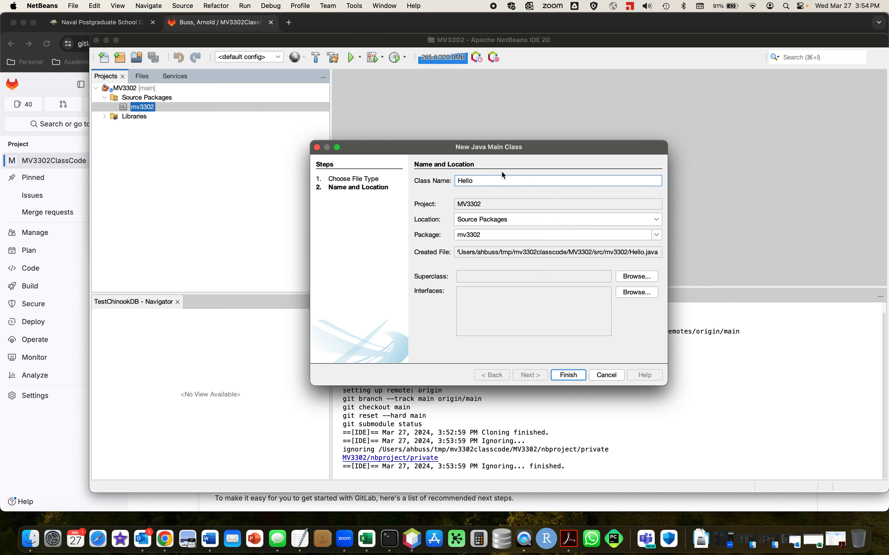
type("Simkit")
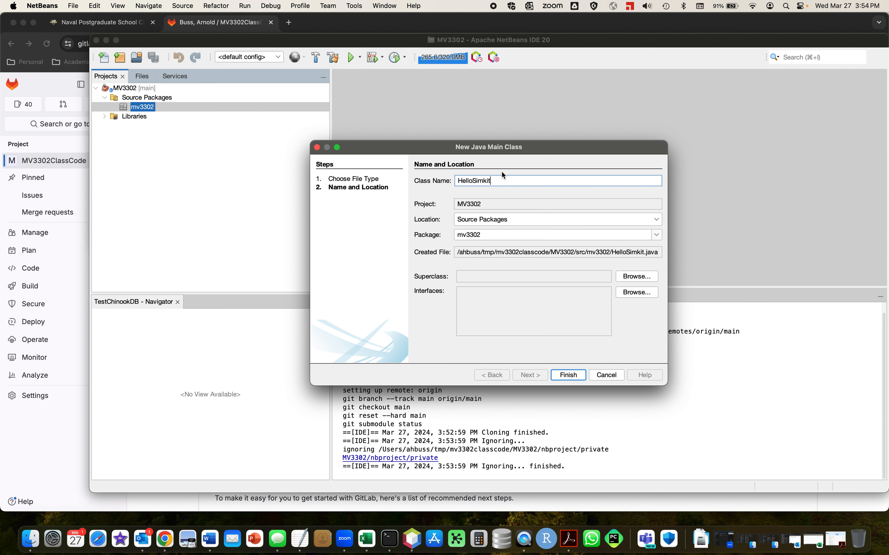
left_click(571, 375)
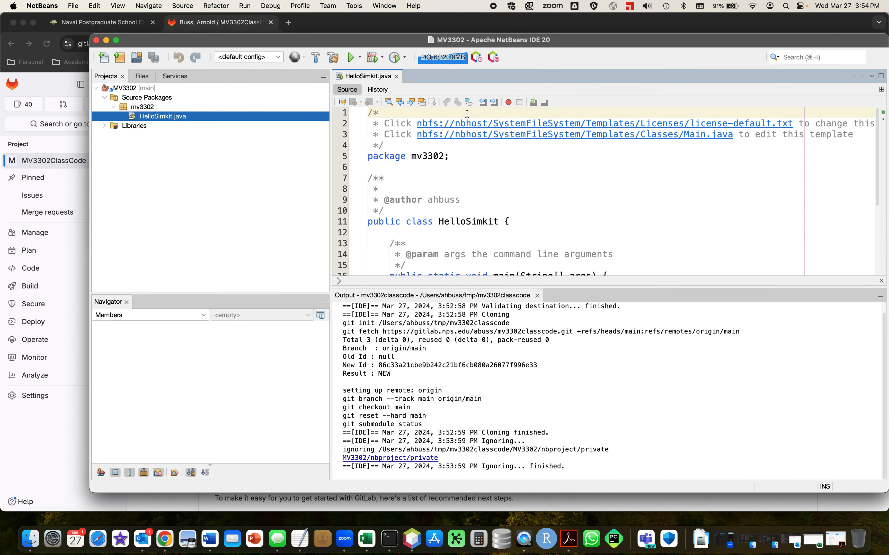
Delete the template licence comment above the package line and the TODO comment in the main method of HelloSimkit.java.
left_click(465, 136, "shift")
key("super+e")
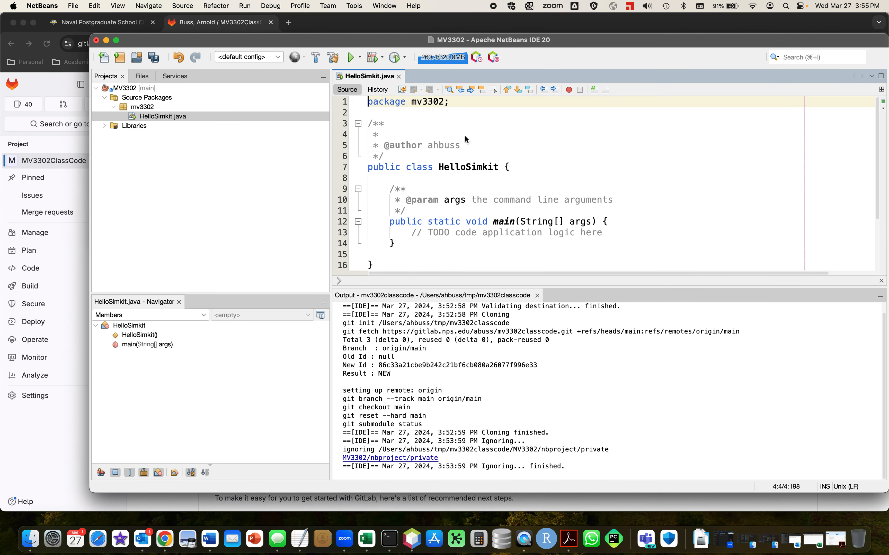
triple_click(506, 232)
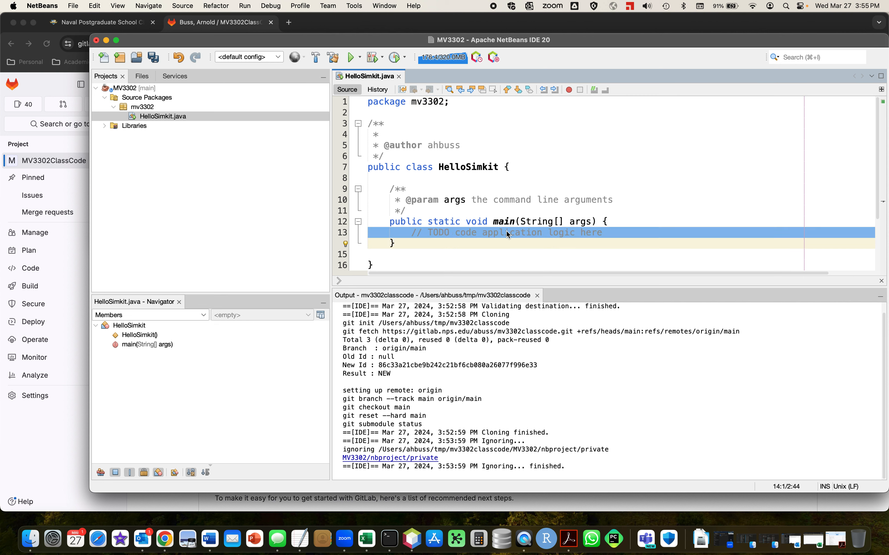
key("BackSpace")
Add System.out.println("Hello MV3302!"); to the main method of HelloSimkit and run the file.
left_click(675, 222)
key("Return")
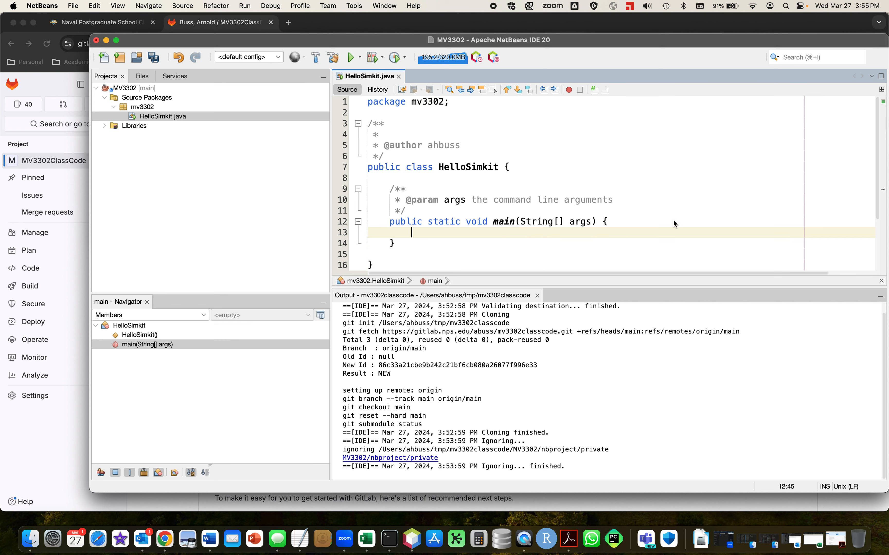
type("System.out.println(")
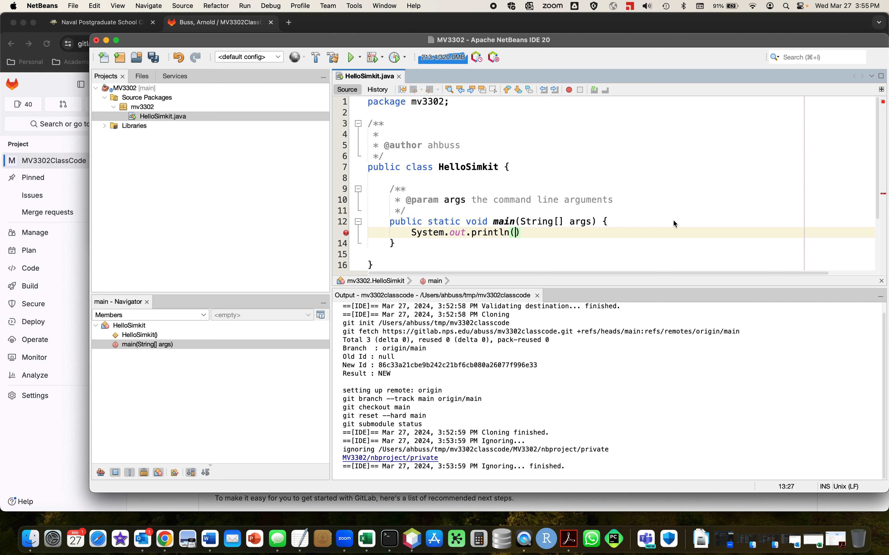
type("\"Hello ")
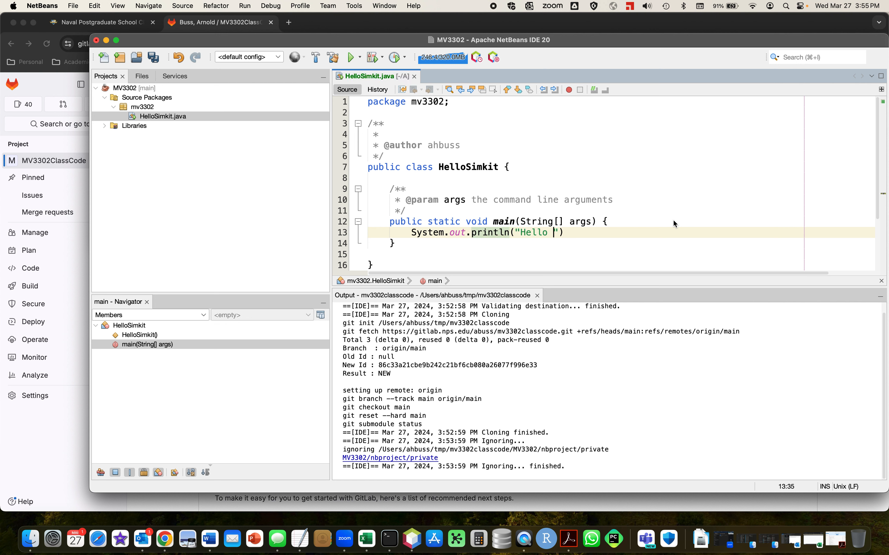
type("MV3302!\");")
right_click(606, 163)
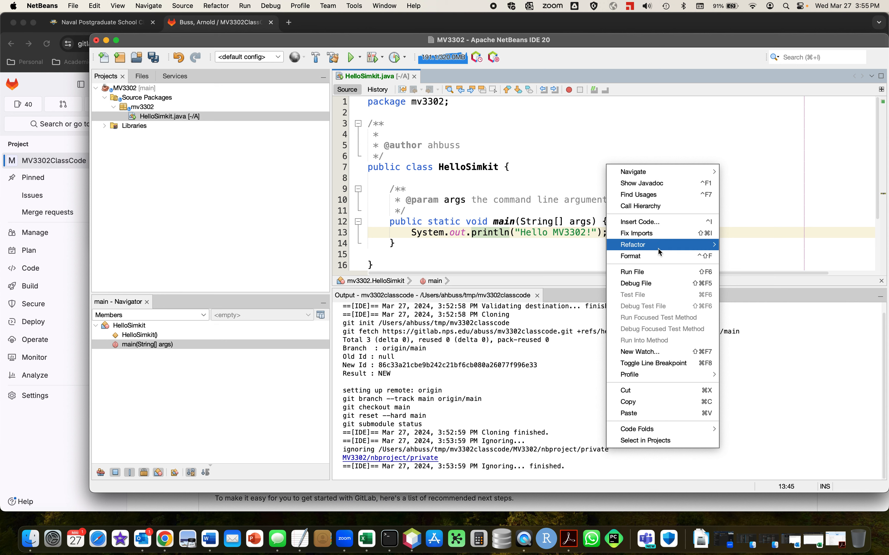
left_click(657, 271)
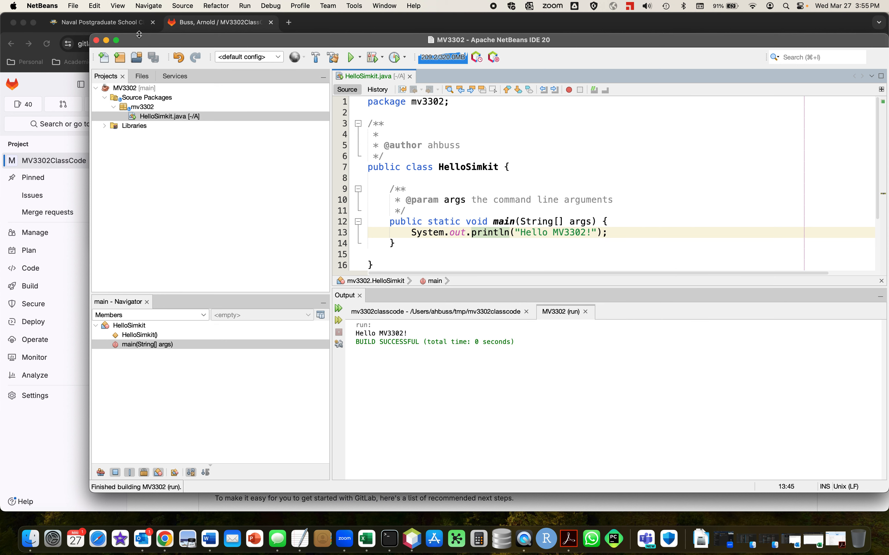
Show the Git changes of the MV3302 project.
left_click(134, 88)
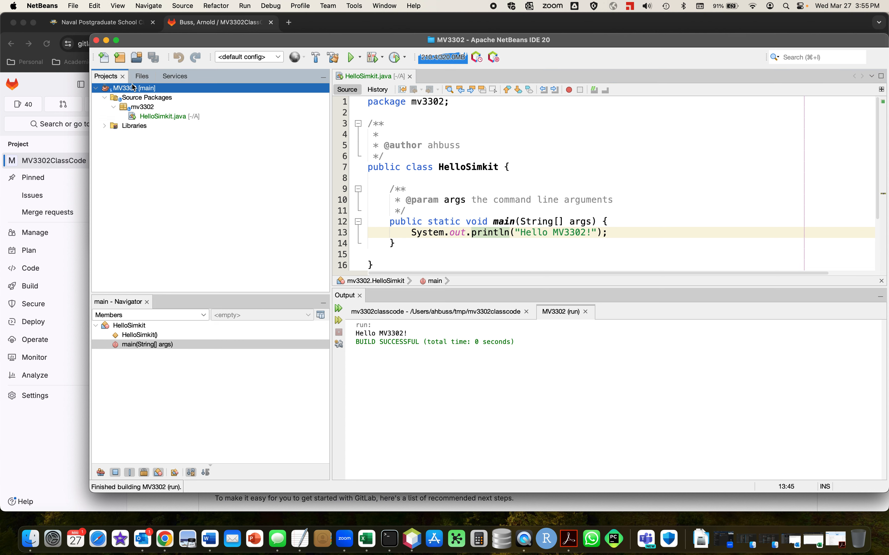
right_click(133, 88)
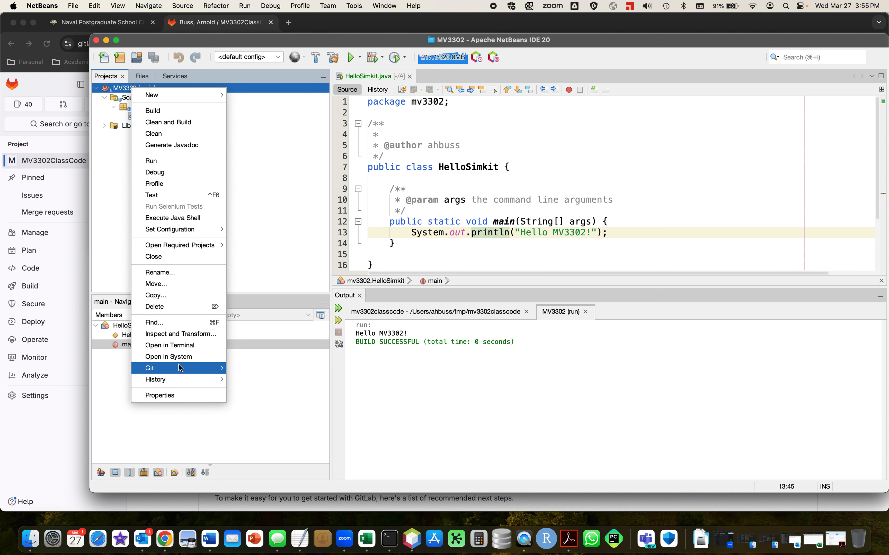
left_click(109, 156)
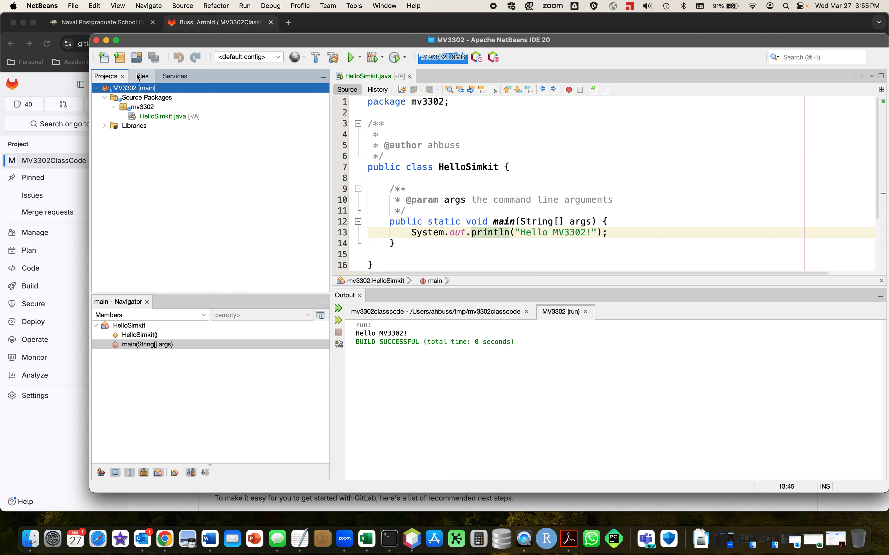
right_click(127, 89)
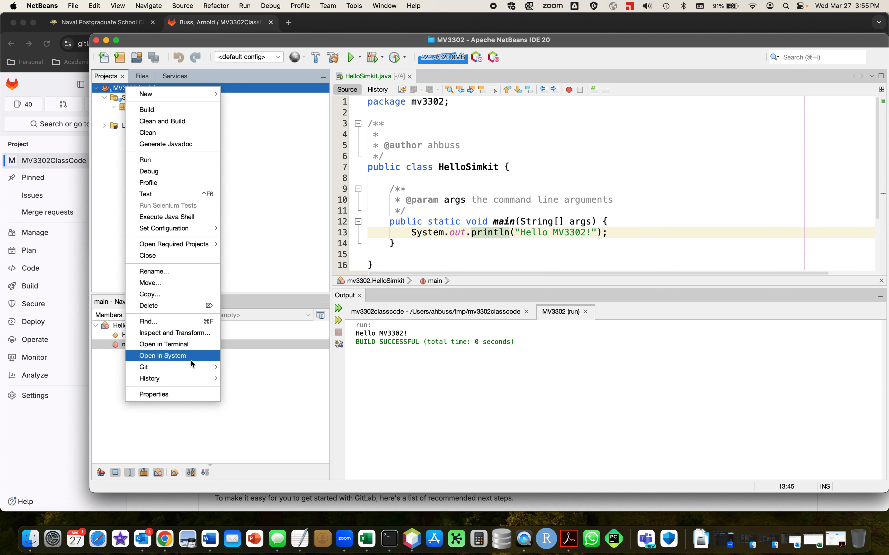
mouse_move(190, 368)
mouse_move(234, 367)
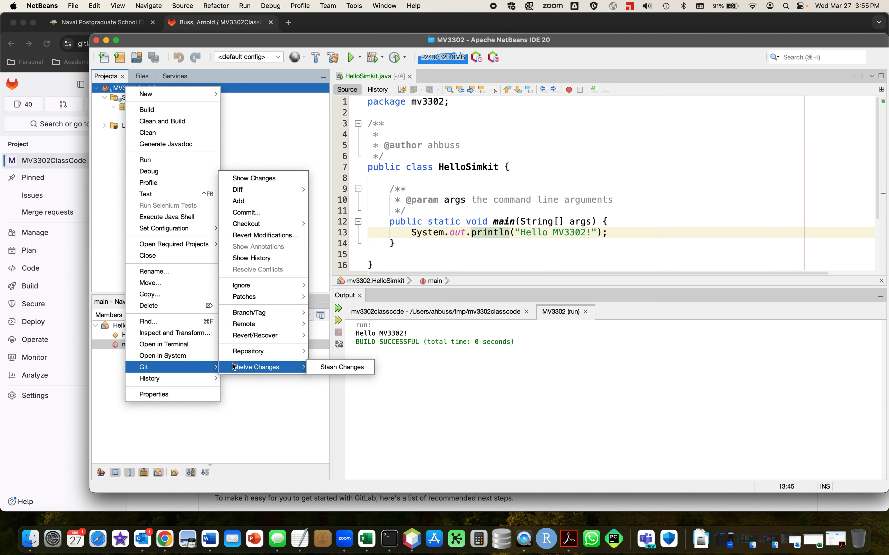
left_click(243, 179)
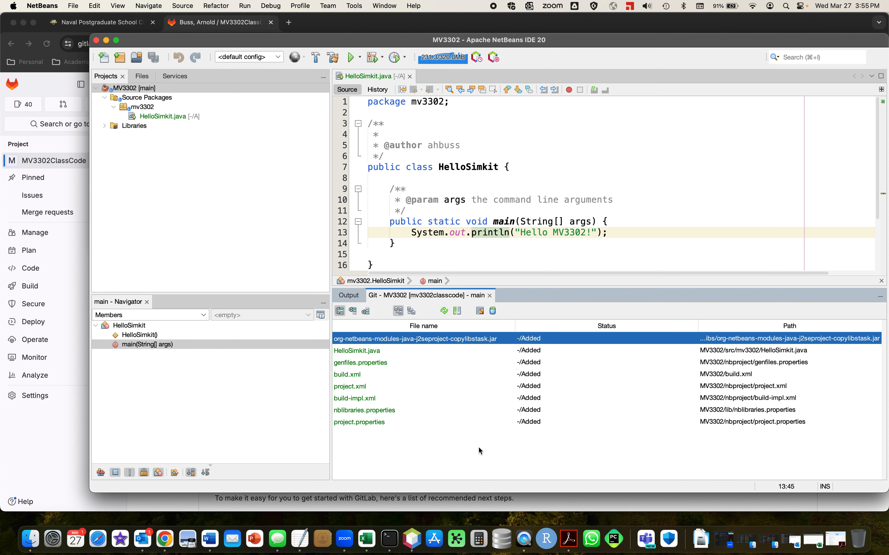
Commit all added project files with the message "Started MV3302ClassCode project".
left_click(374, 352)
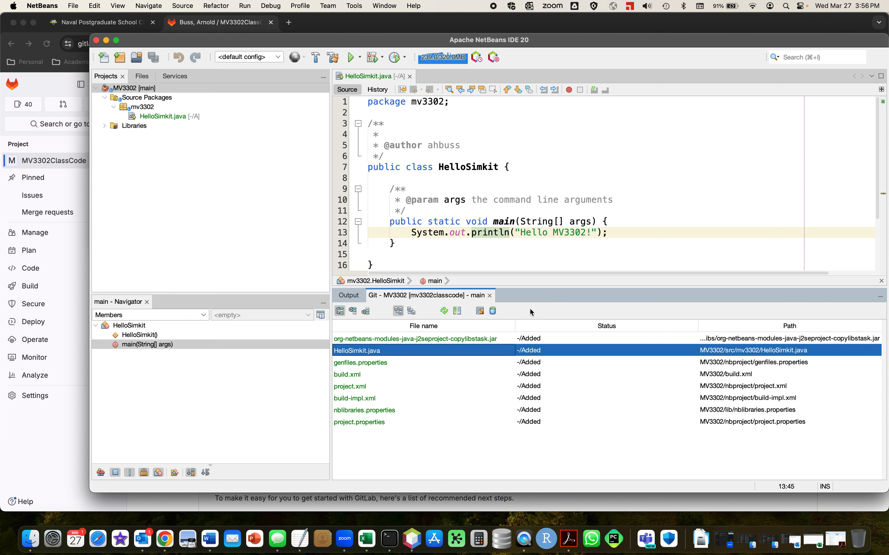
left_click(493, 312)
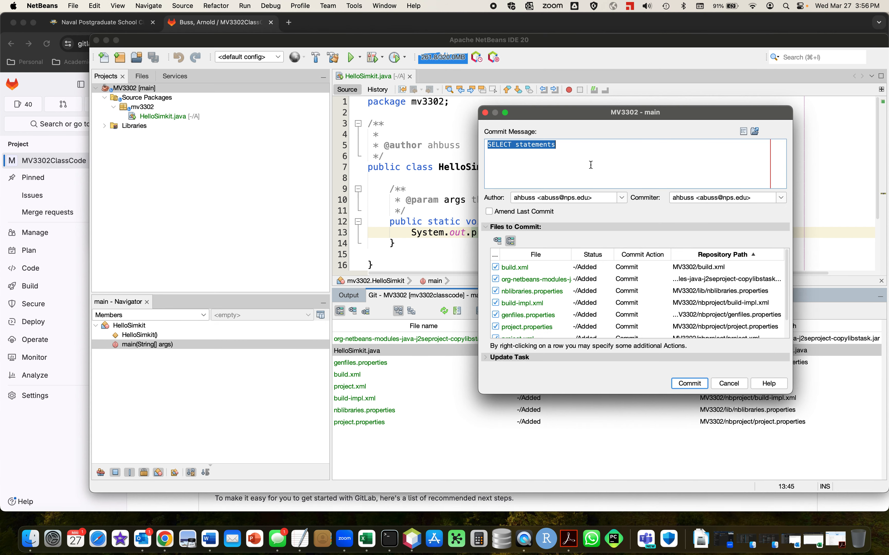
key("BackSpace")
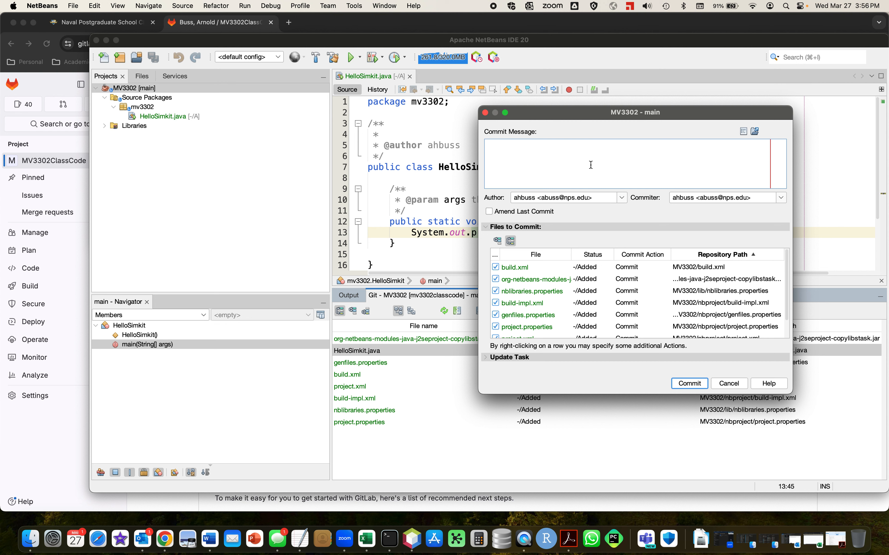
type("Started MV3302ClassCode proj")
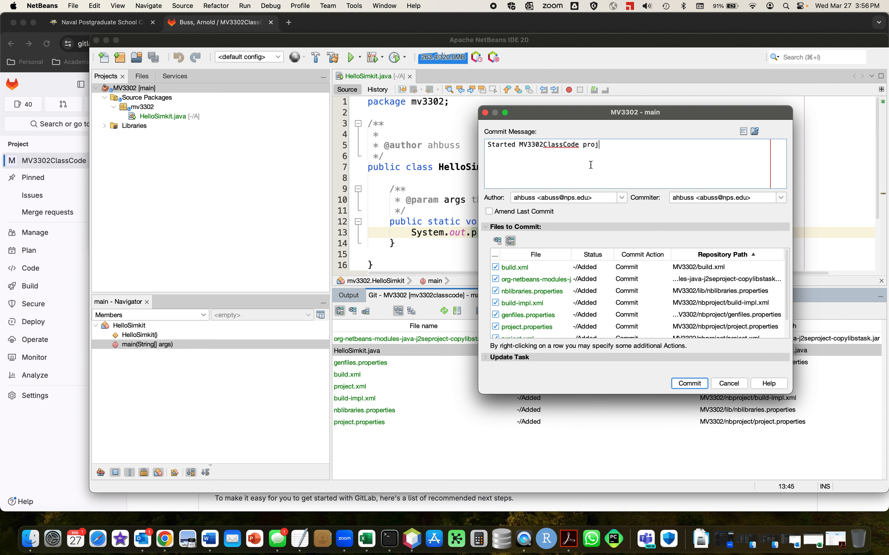
type("ect")
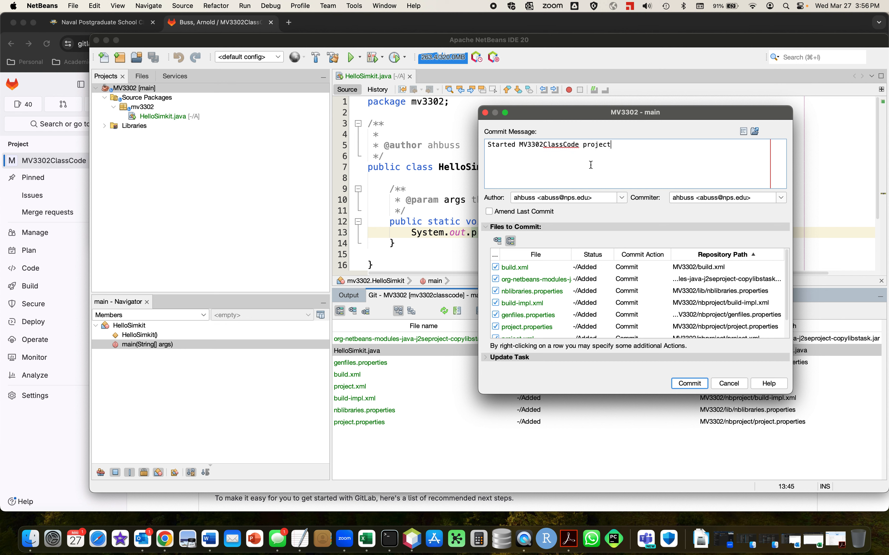
left_click(701, 384)
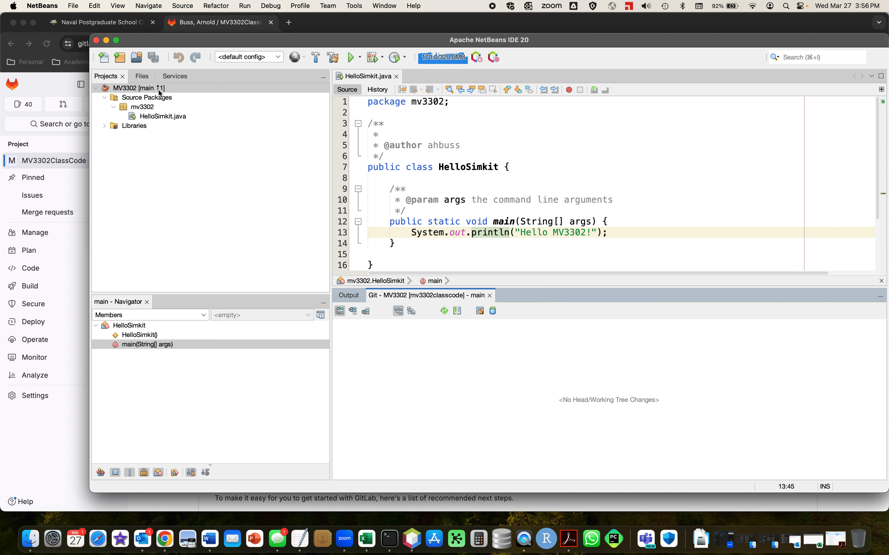
Push the MV3302 project's main branch to the configured origin repository, updating the local reference origin/main.
right_click(138, 91)
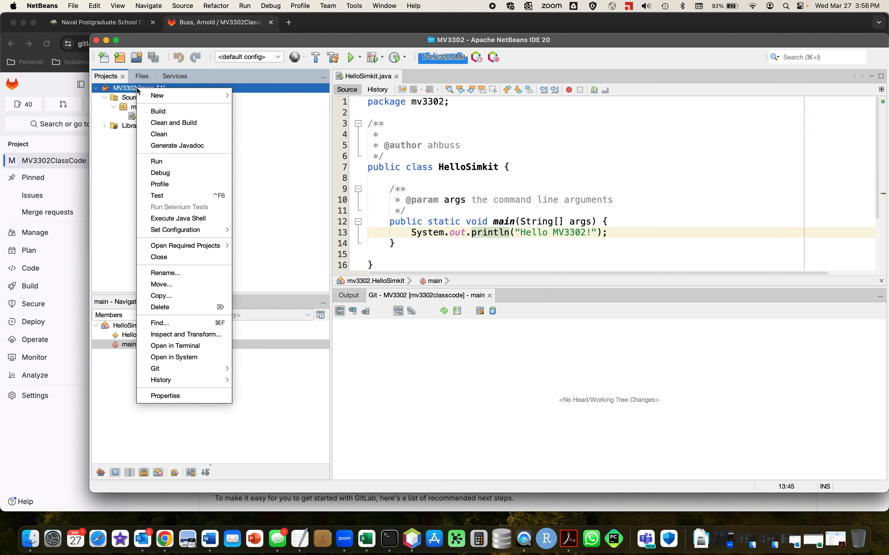
mouse_move(198, 369)
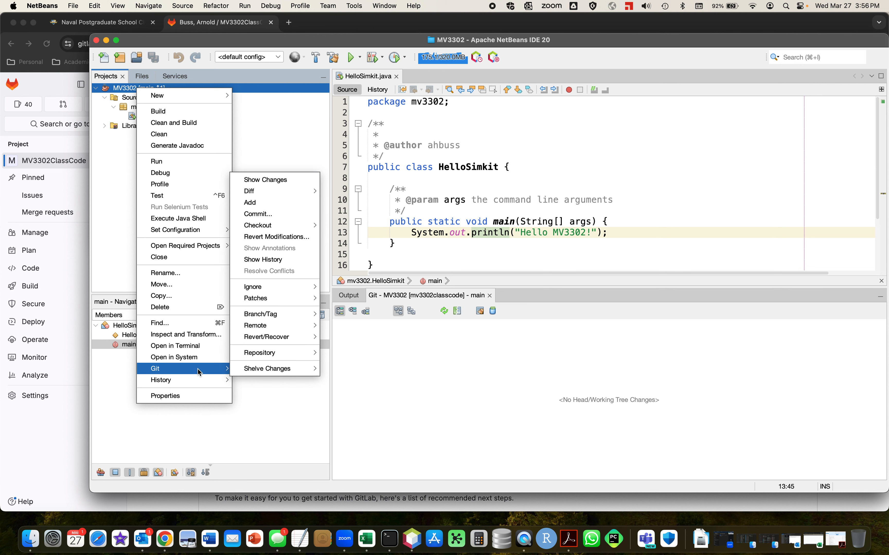
mouse_move(272, 327)
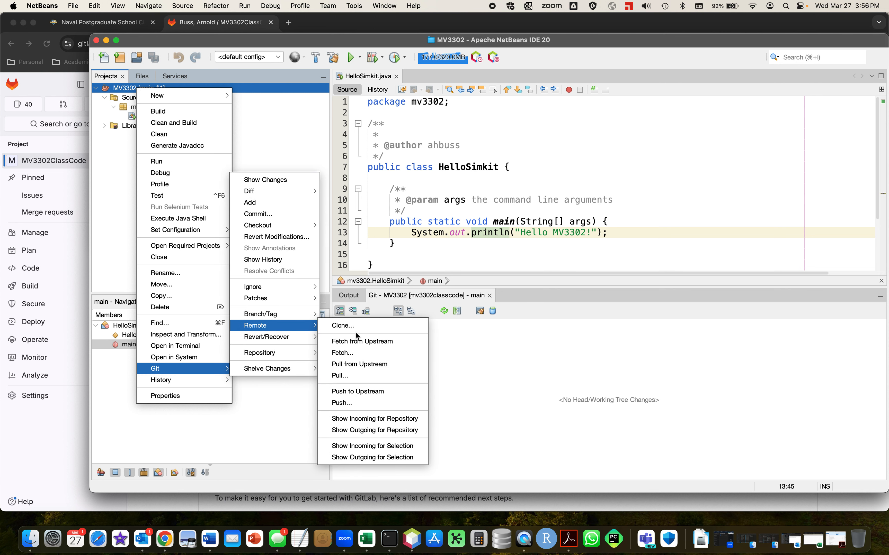
left_click(360, 403)
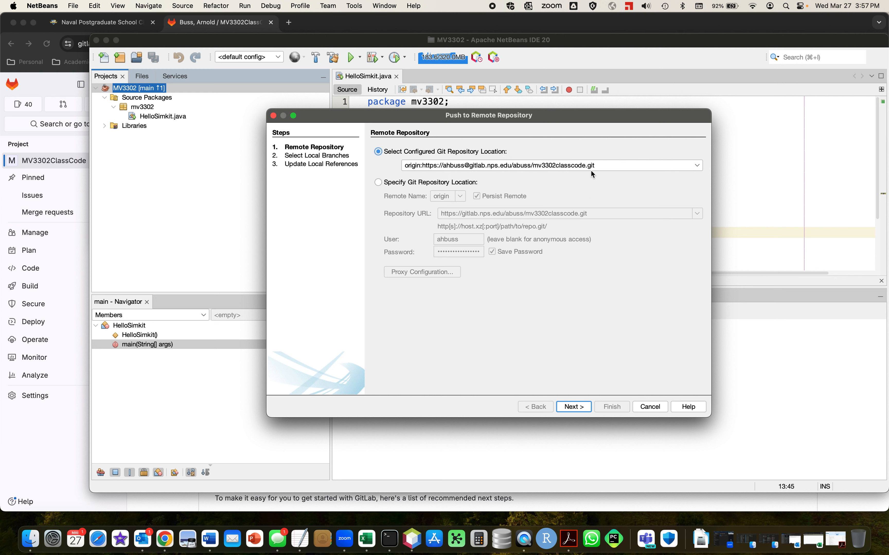
left_click(579, 410)
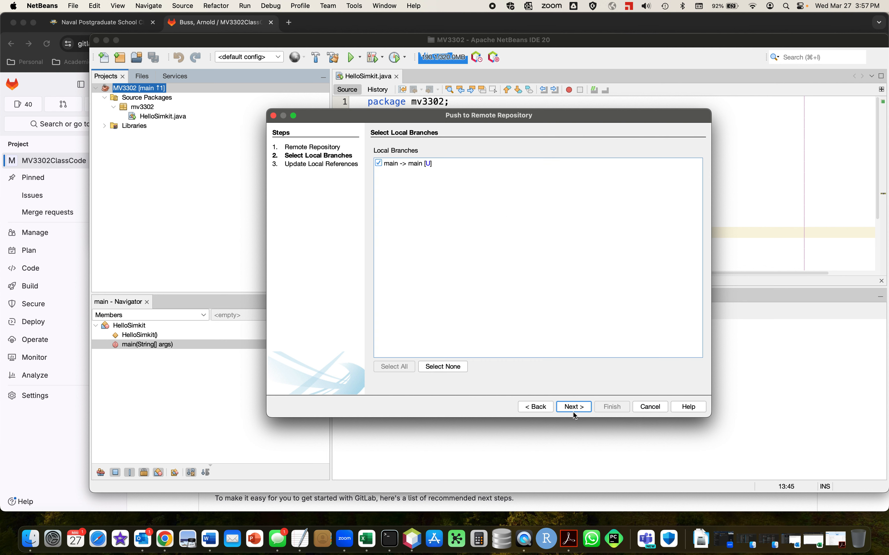
left_click(575, 408)
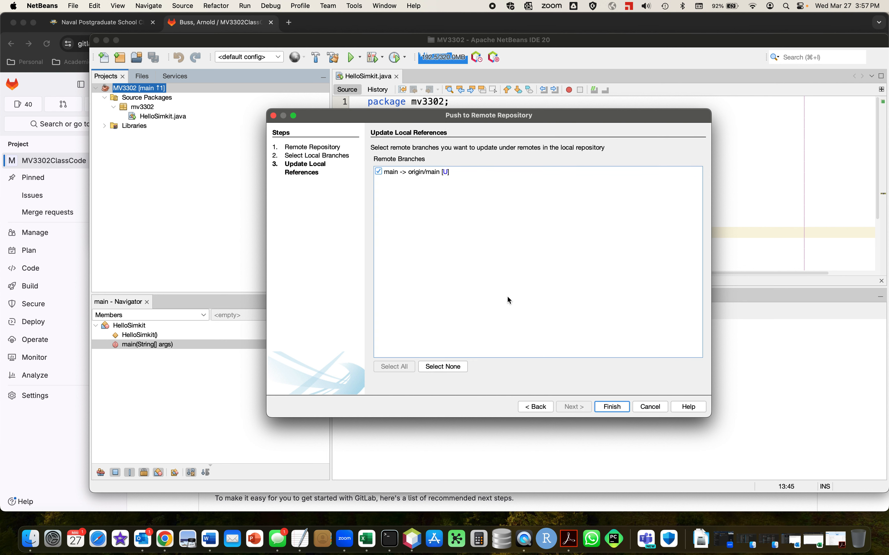
left_click(612, 406)
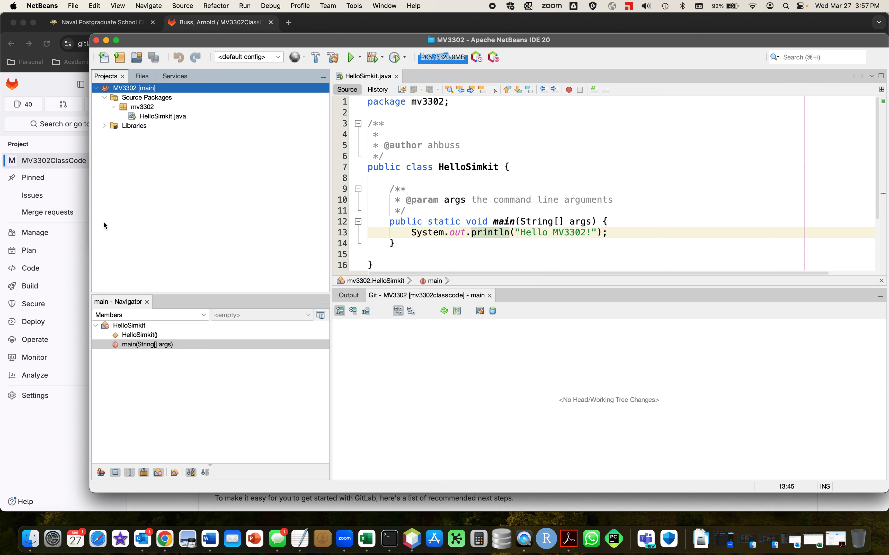
Switch to the GitLab project page in Chrome and open the main branch from the MV3302ClassCode branch list.
left_click(49, 443)
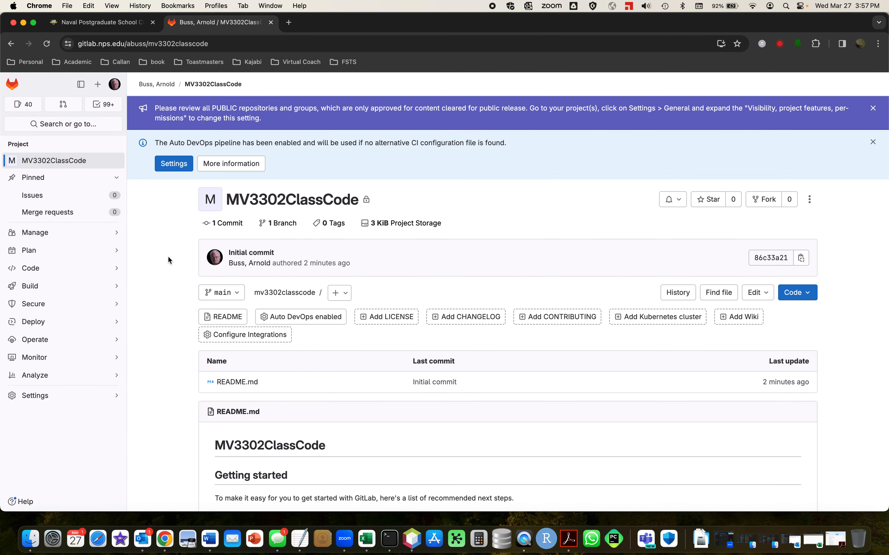
scroll(170, 257, "down", 1)
mouse_move(51, 270)
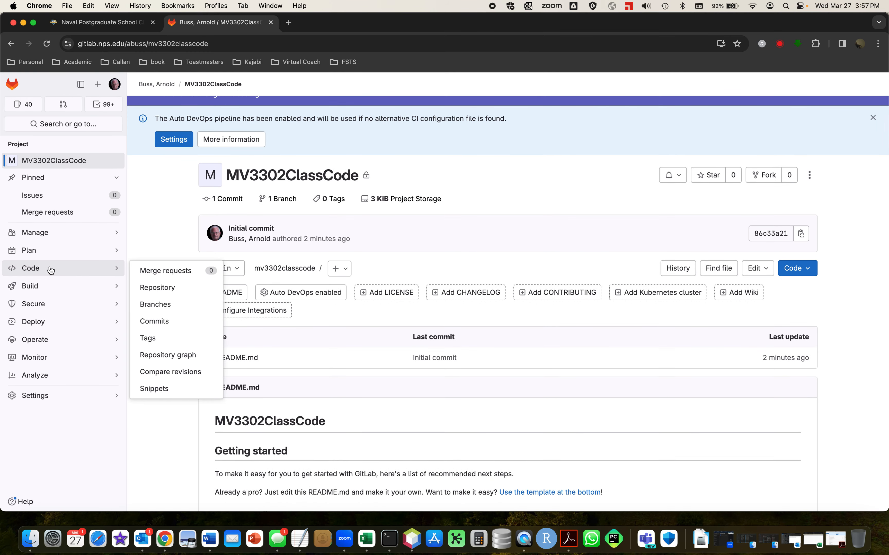
left_click(164, 304)
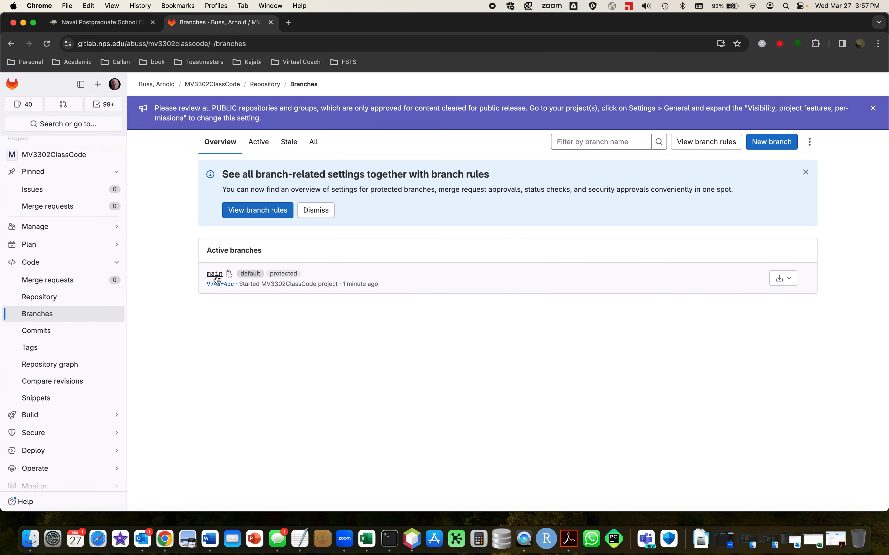
left_click(215, 274)
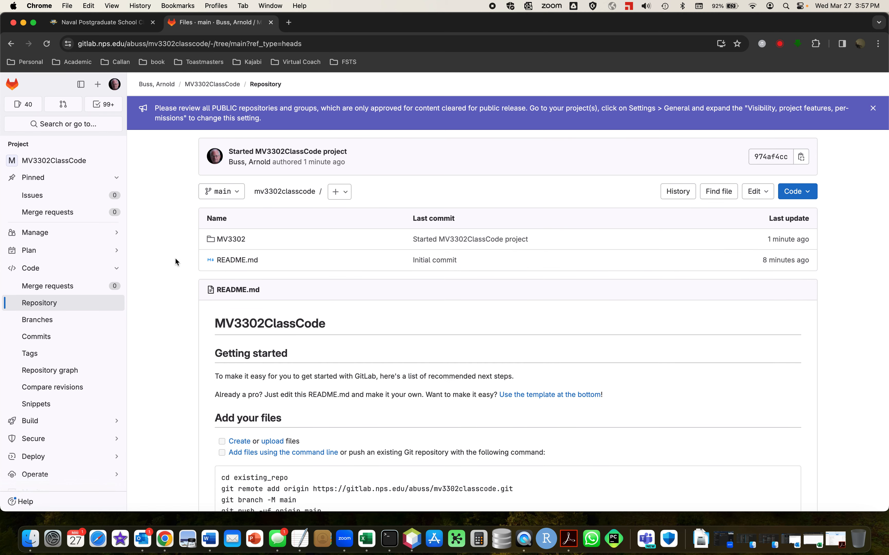
Open HelloSimkit.java in the repository's MV3302/src/mv3302 folder and view its code.
left_click(232, 245)
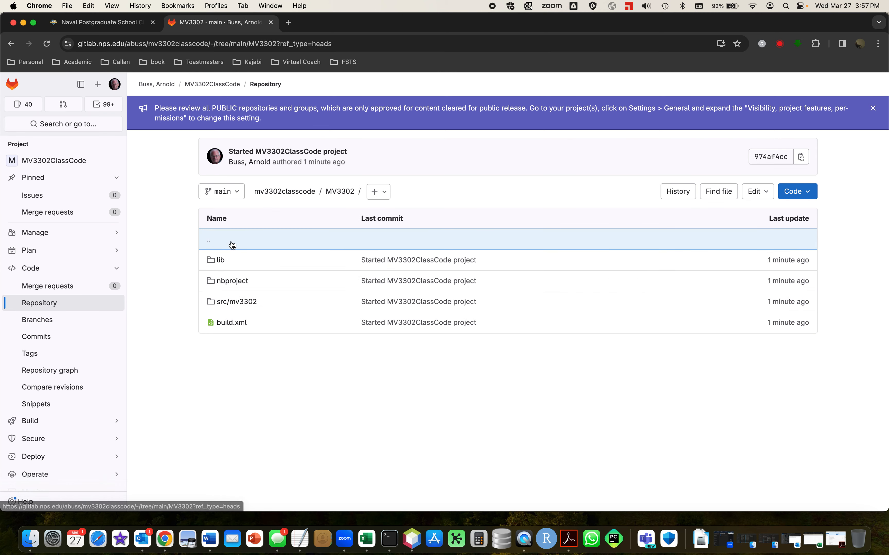
left_click(242, 303)
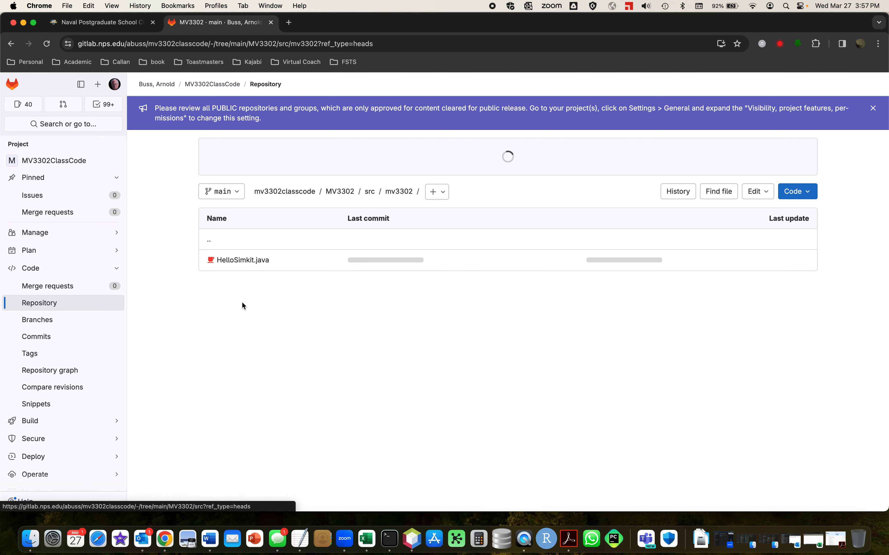
left_click(254, 261)
scroll(312, 362, "right", 2)
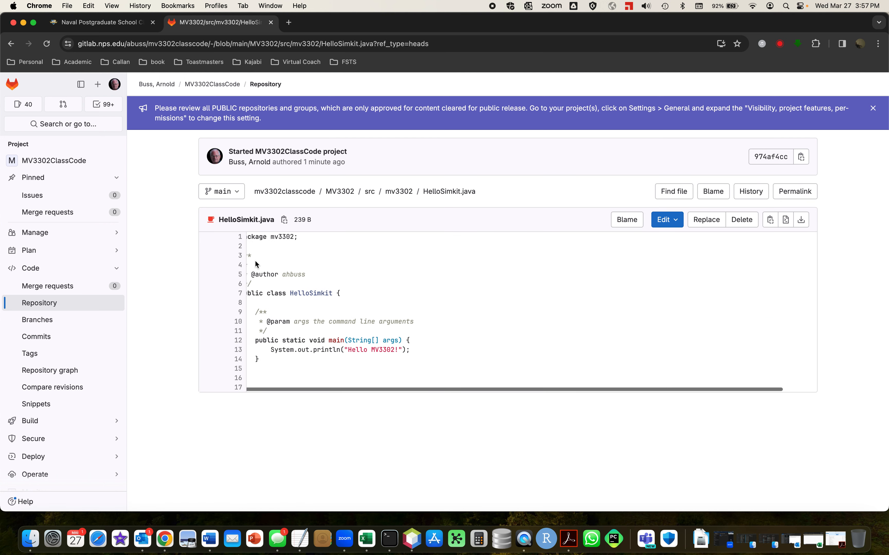